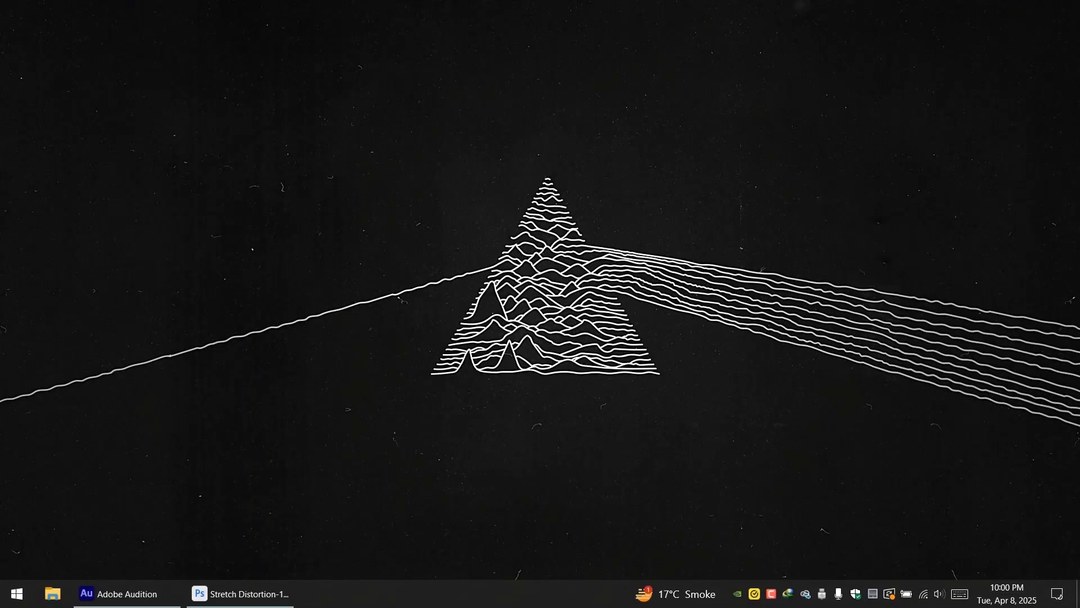
- Select the woman and her chair with Select > Subject and copy them to Layer 1
mouse_move(241, 592)
left_click(265, 594)
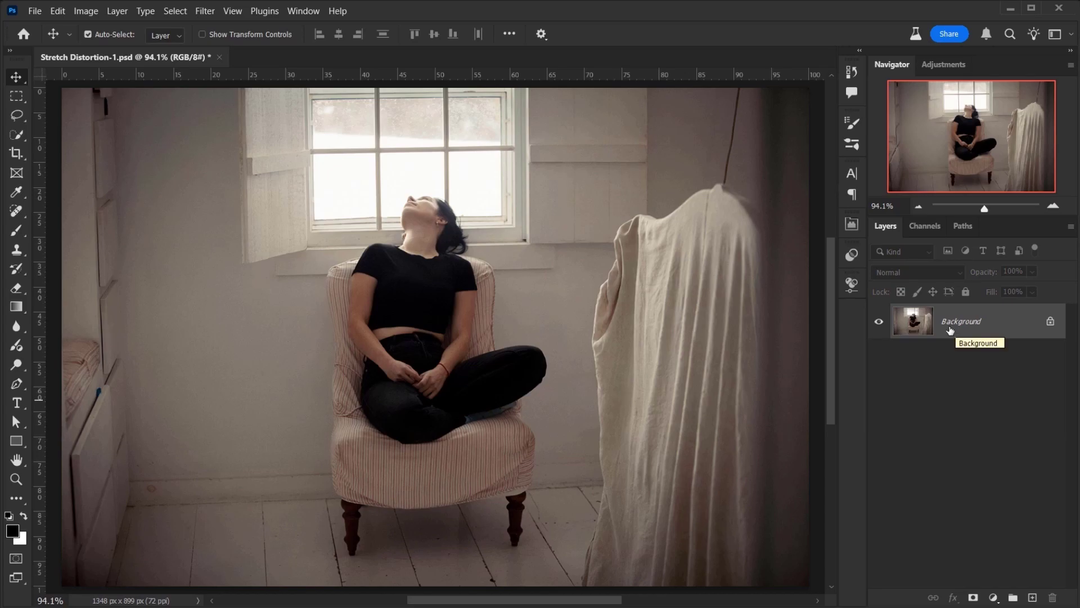
left_click(175, 12)
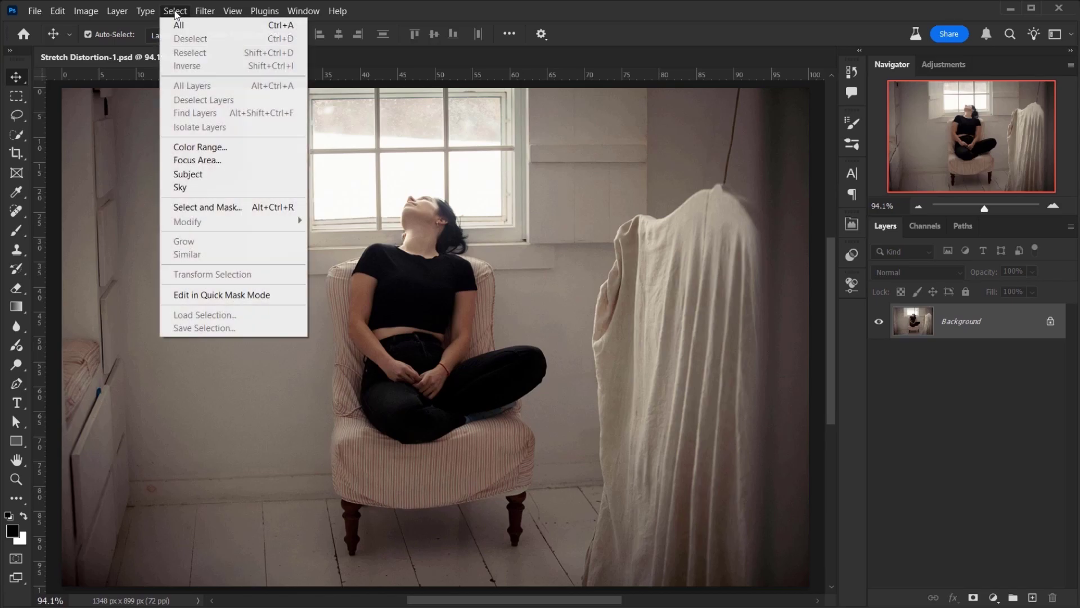
left_click(189, 174)
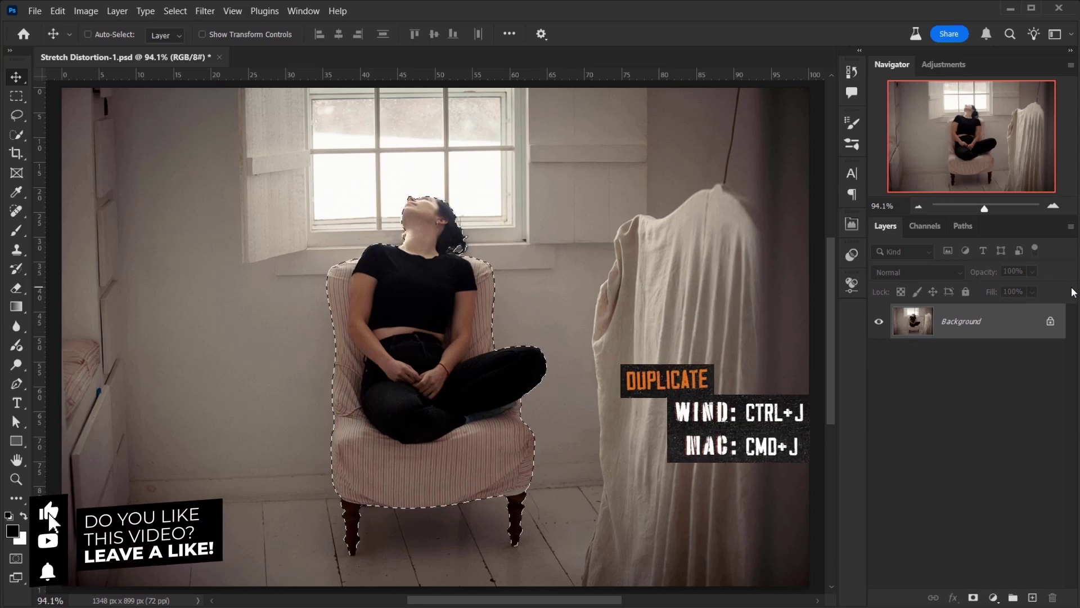
key("ctrl+j")
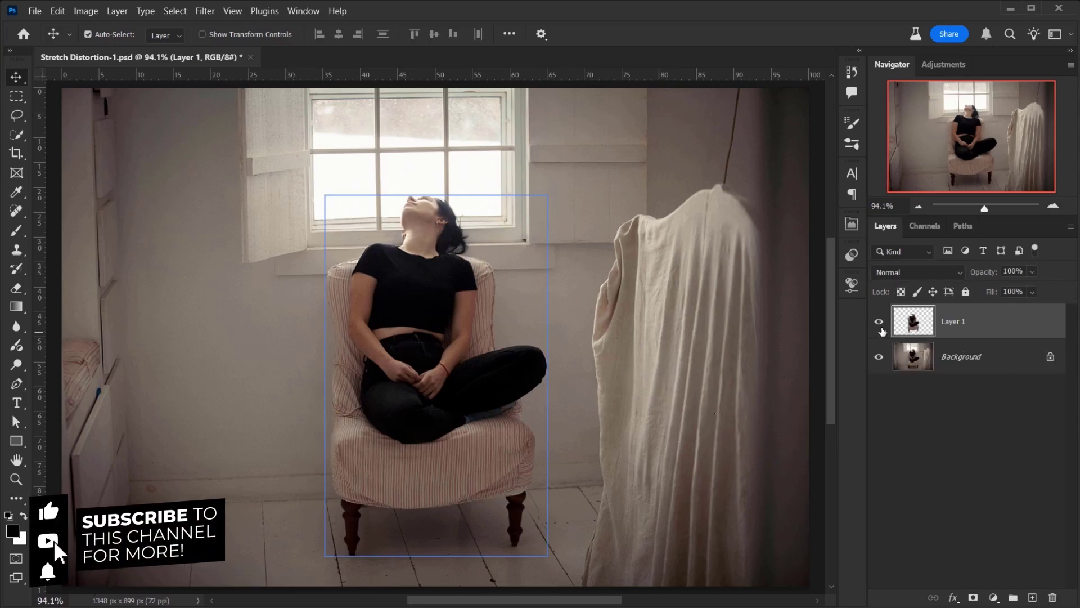
- Hide and reshow the Background to check the cut-out, then inspect the head area
left_click(878, 357)
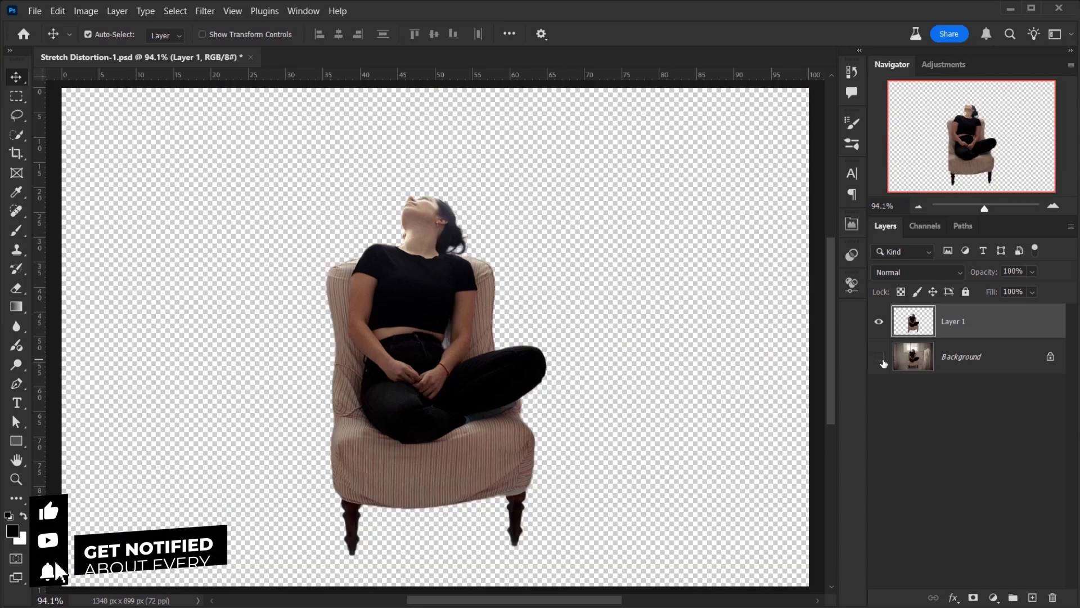
left_click(879, 356)
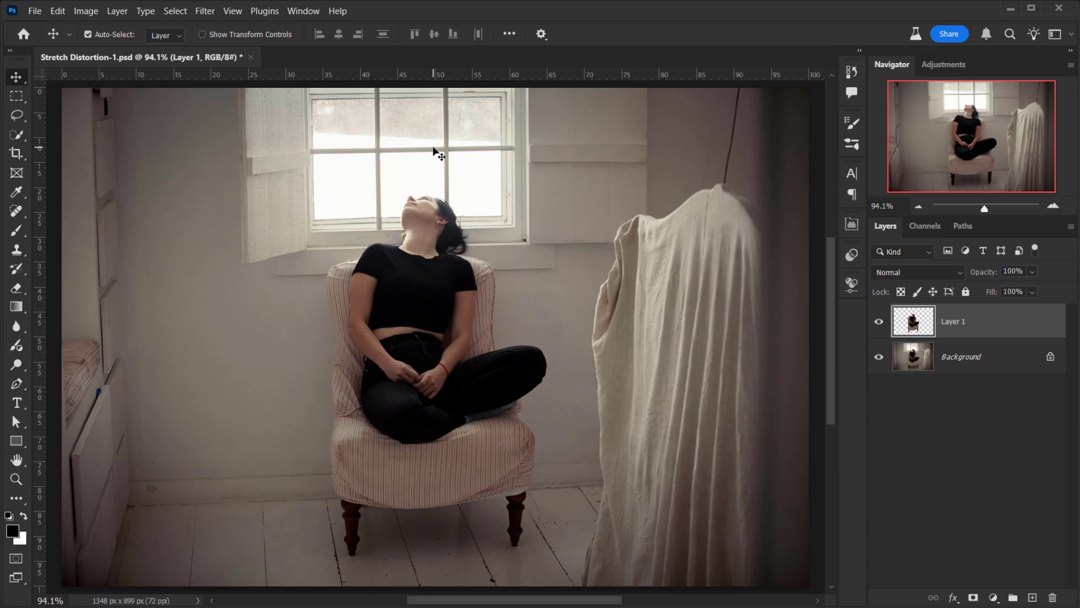
scroll(415, 223, "up", 5)
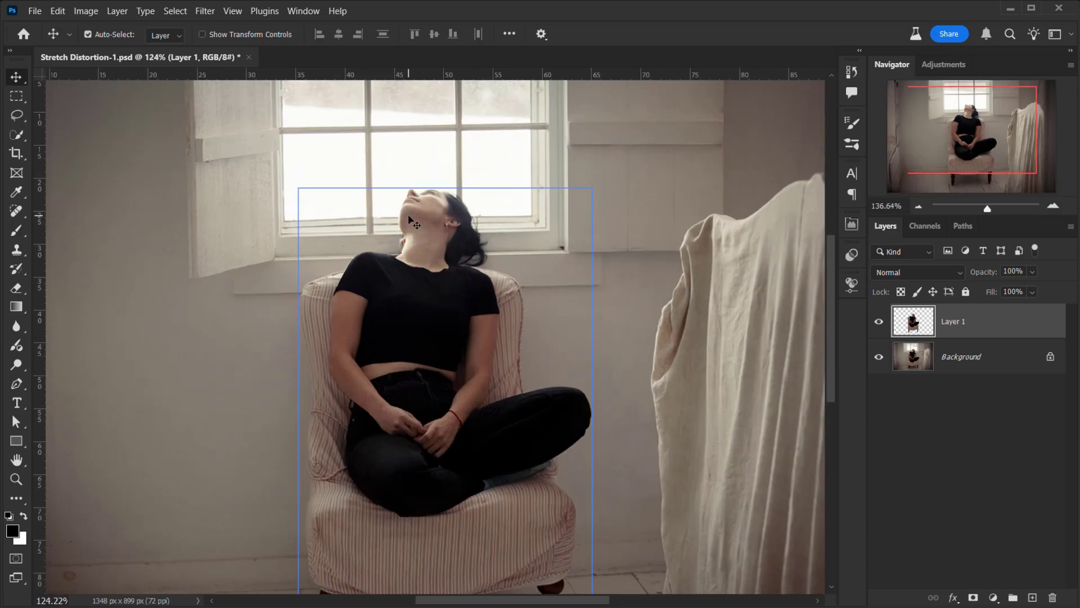
left_click_drag(433, 212, 403, 263)
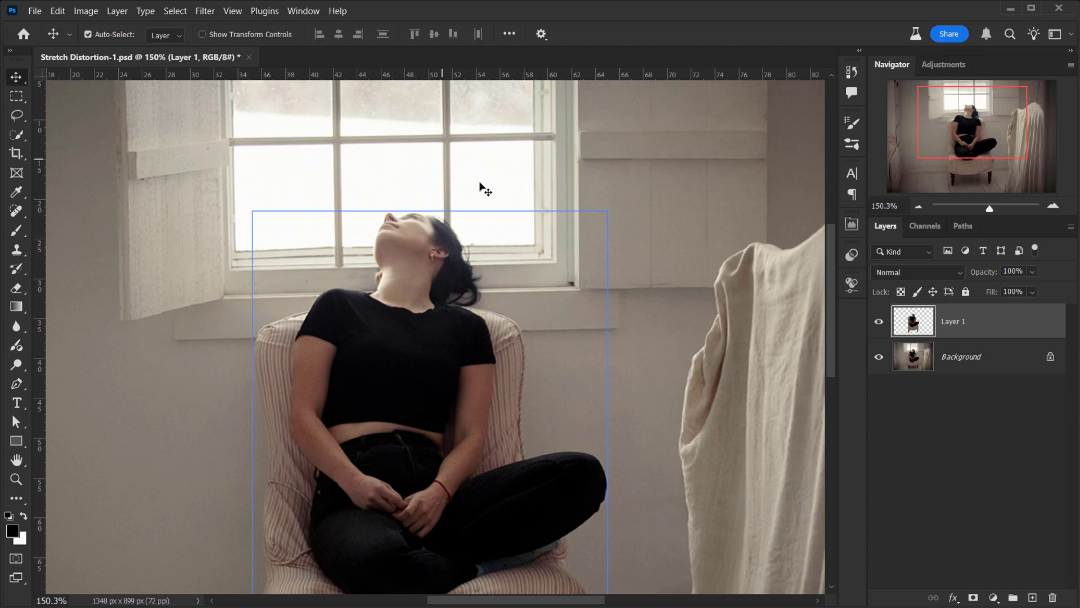
key("ctrl+0")
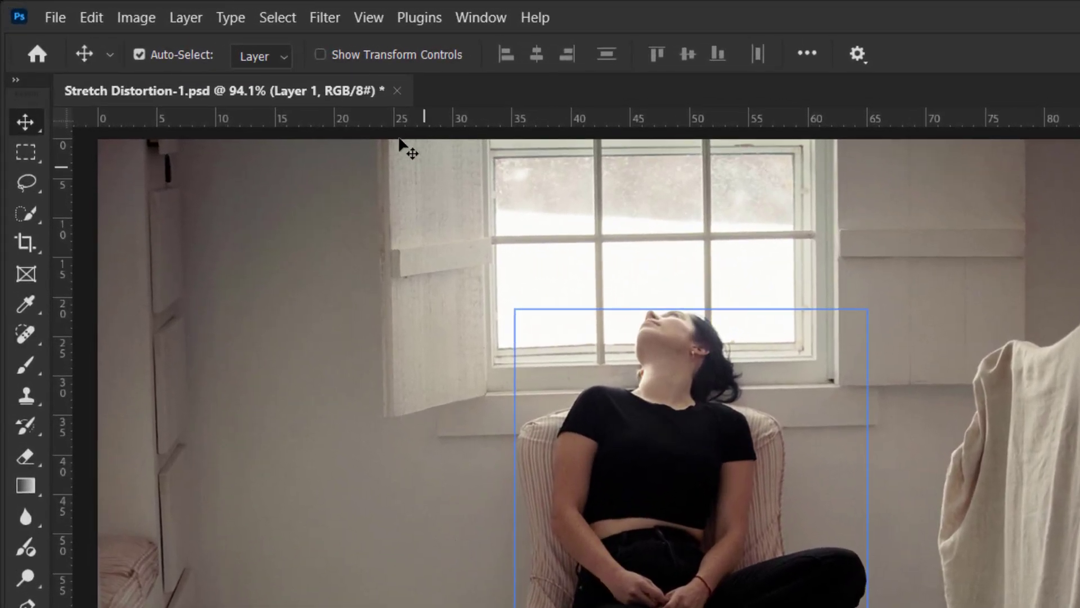
- Apply the Distortion parametric filter as a smart filter on a Layer 1 copy and review its settings
left_click(315, 19)
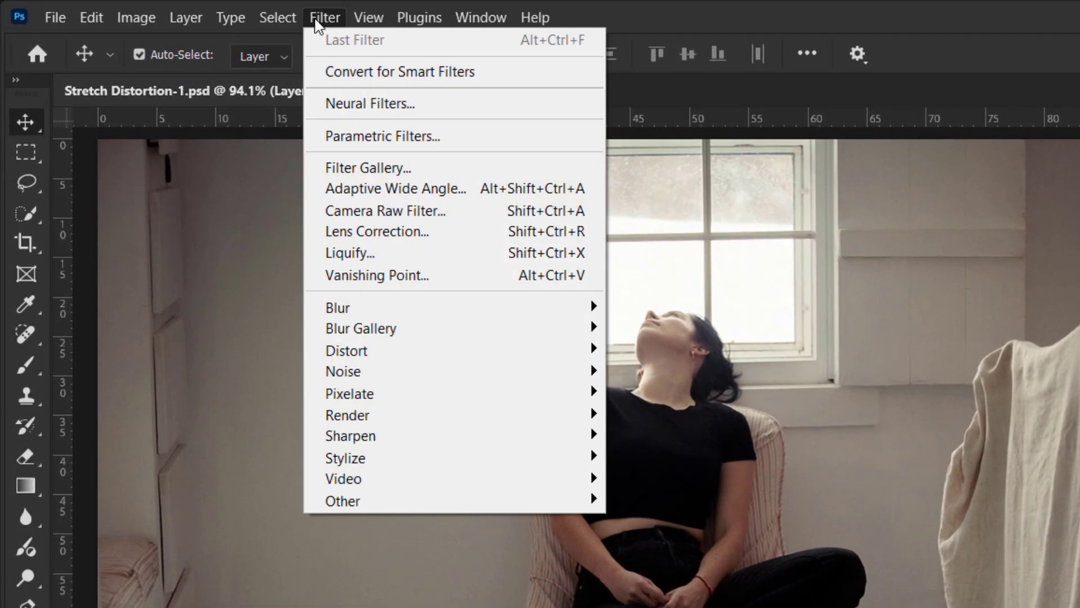
left_click(376, 138)
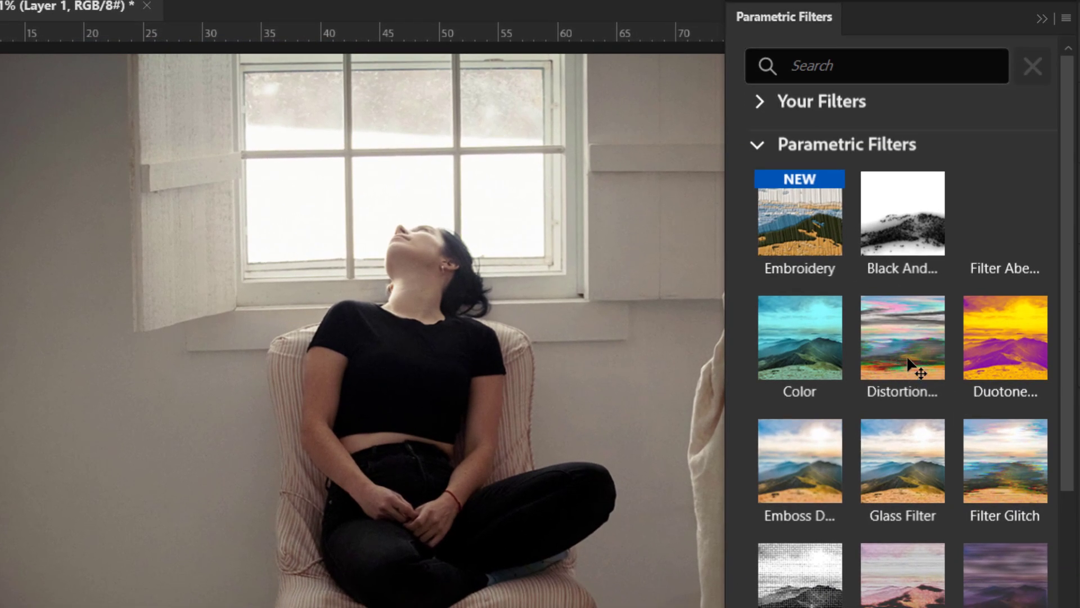
left_click(912, 371)
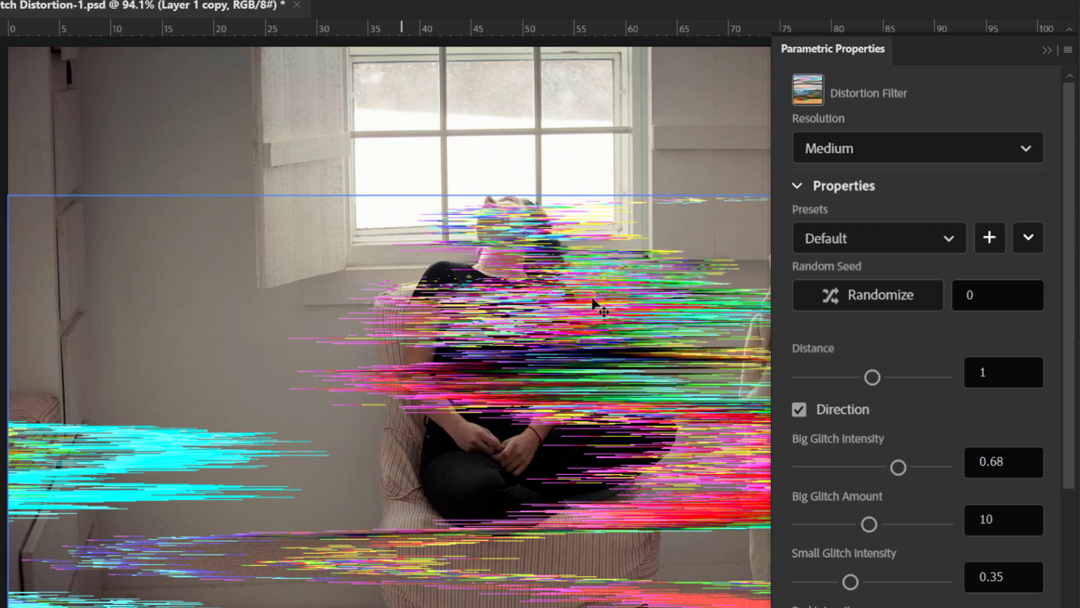
scroll(1021, 419, "down", 5)
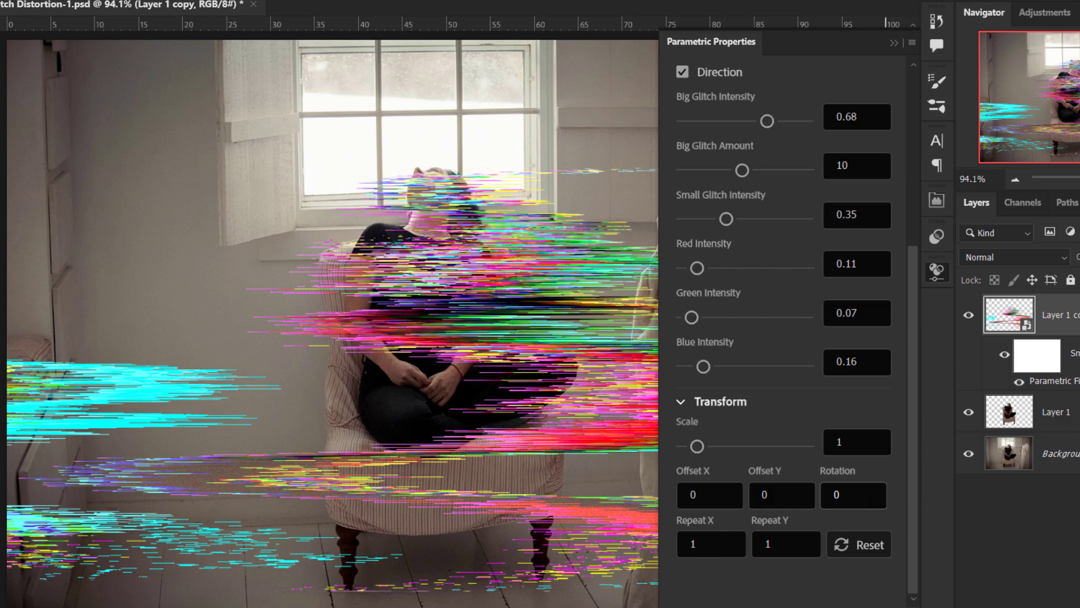
left_click(870, 499)
scroll(741, 384, "up", 5)
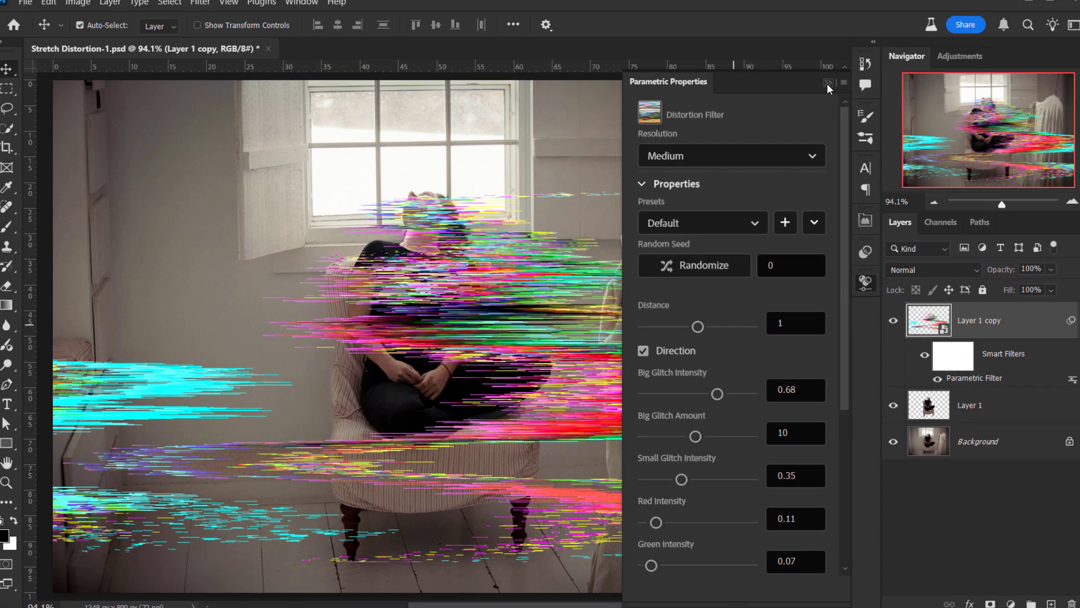
left_click(826, 83)
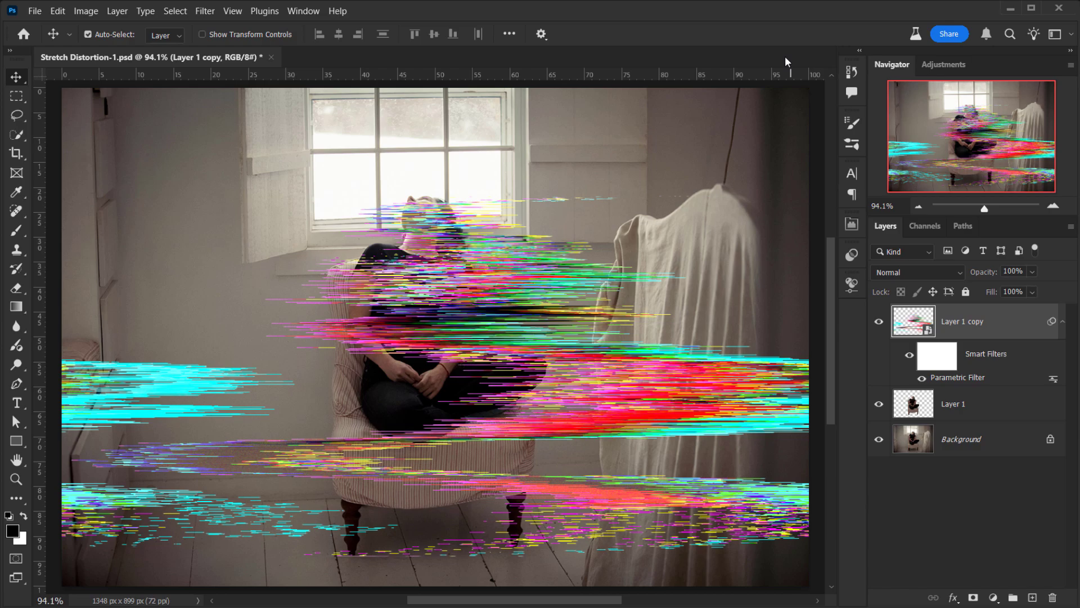
key("ctrl")
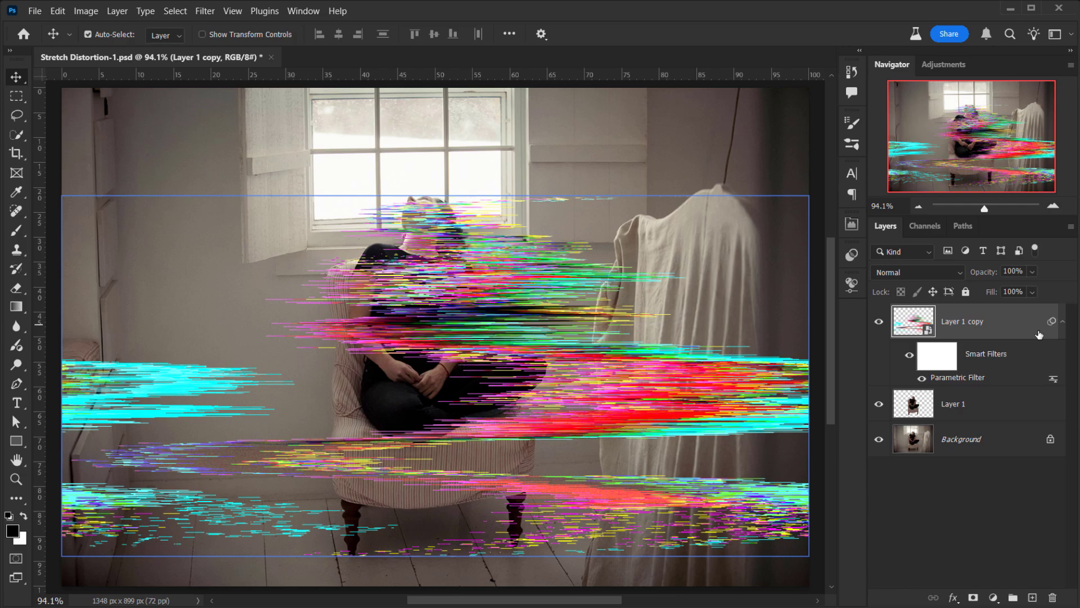
- Delete the Parametric Filter from Layer 1 copy and rotate the image 90° counter-clockwise
left_click_drag(1051, 324, 1053, 597)
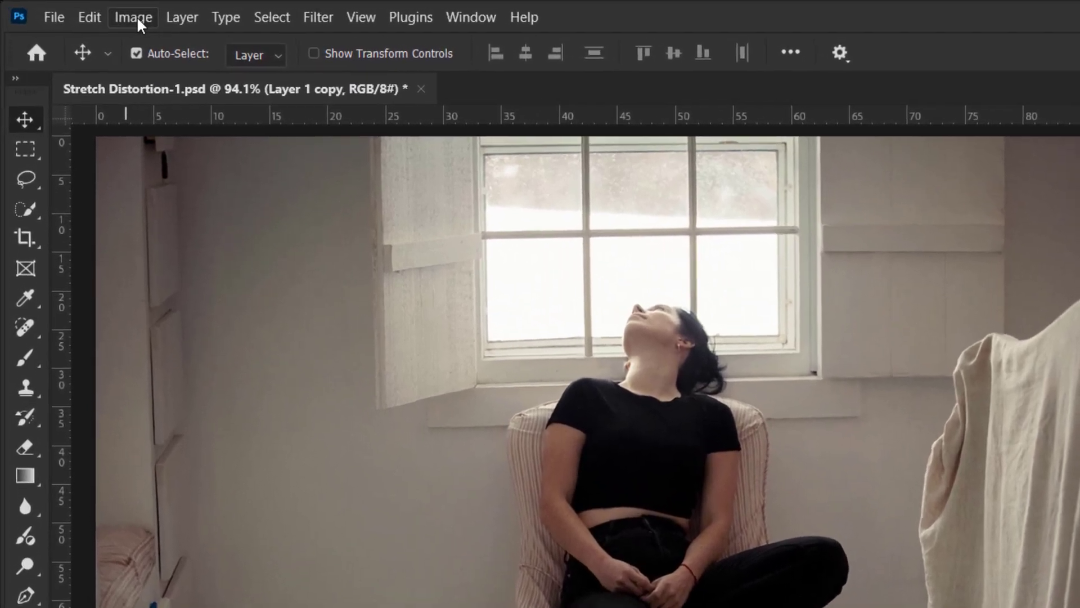
left_click(86, 10)
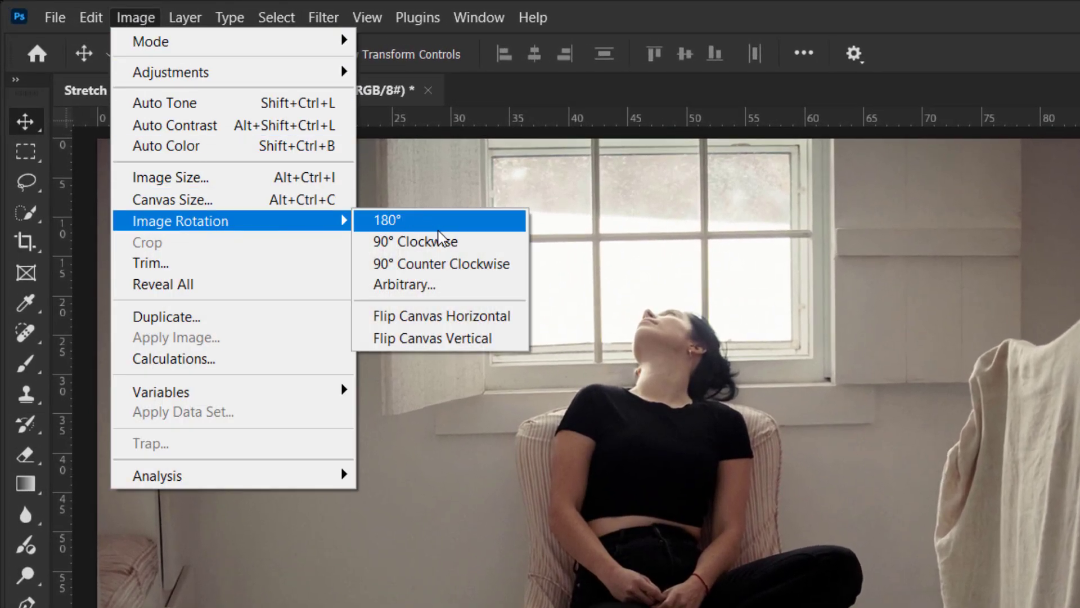
mouse_move(181, 221)
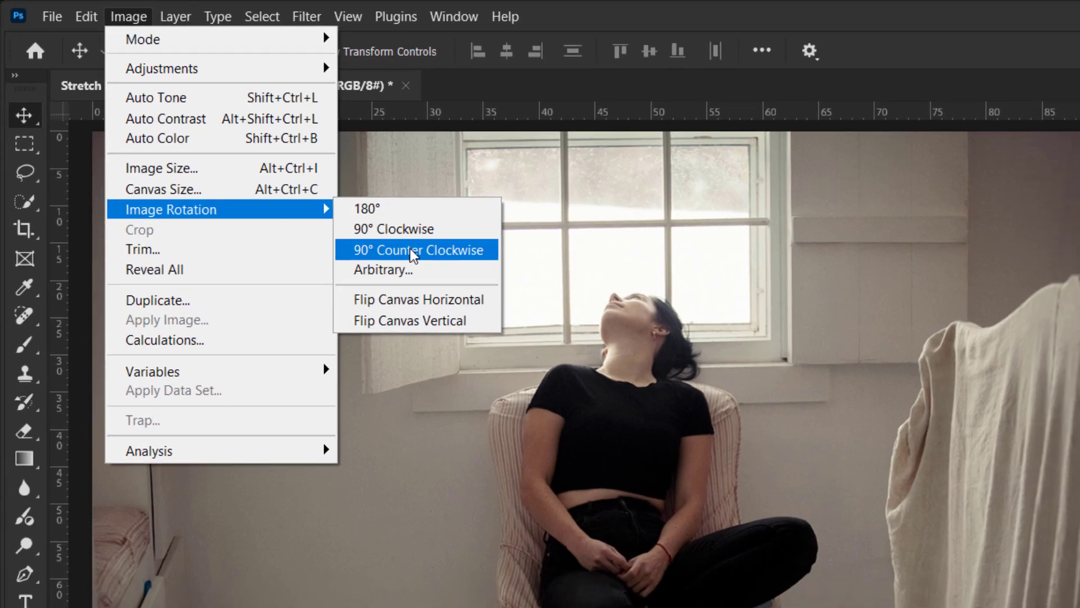
left_click(414, 255)
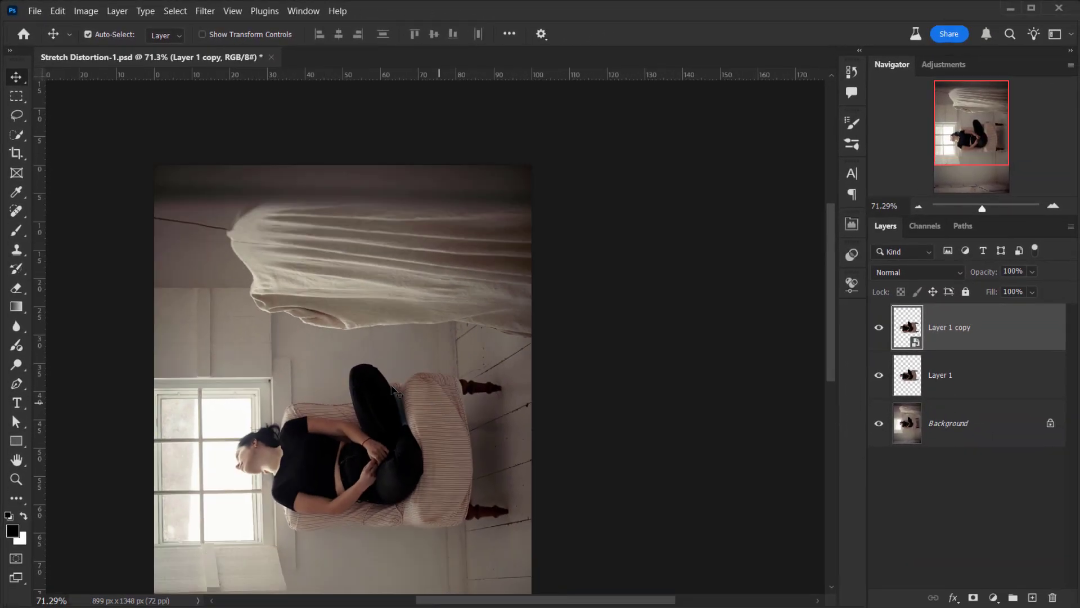
left_click_drag(452, 307, 536, 195)
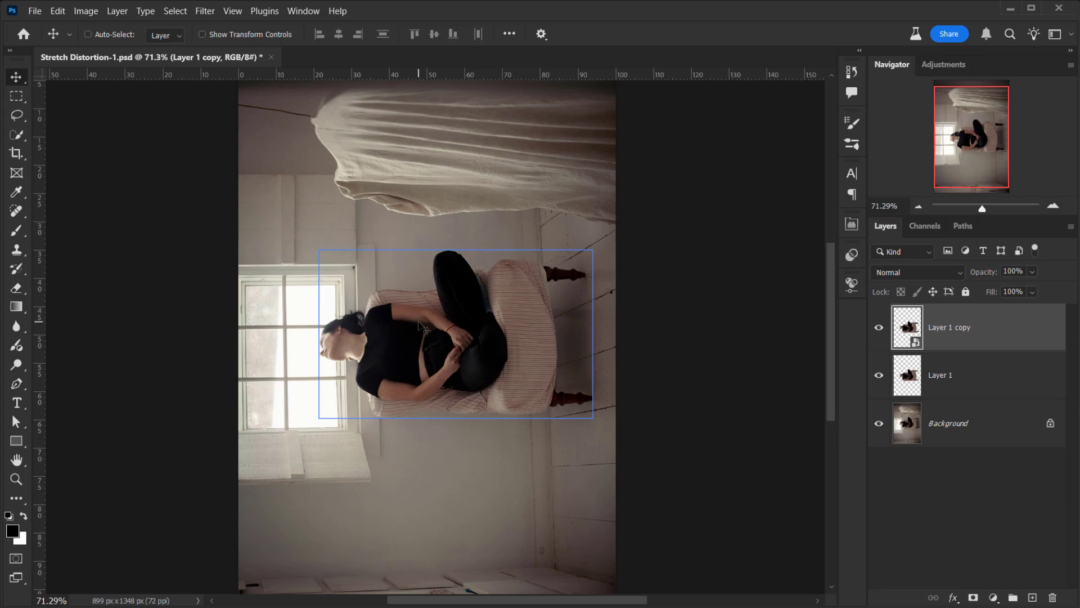
scroll(388, 346, "up", 3)
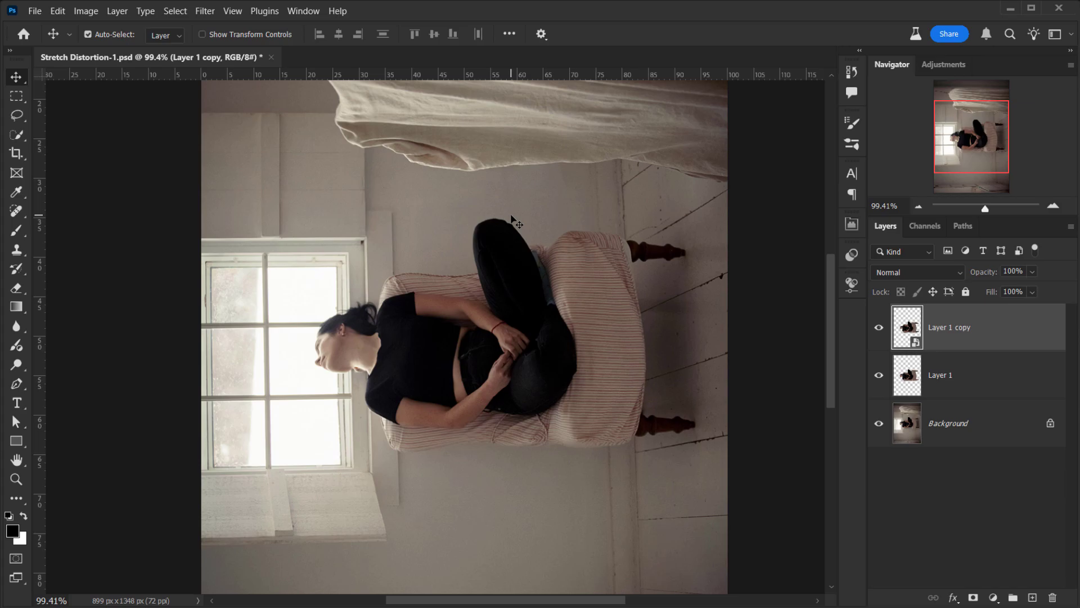
- Rotate the canvas view 90° with the Rotate View tool so the sideways photo displays upright
key("r")
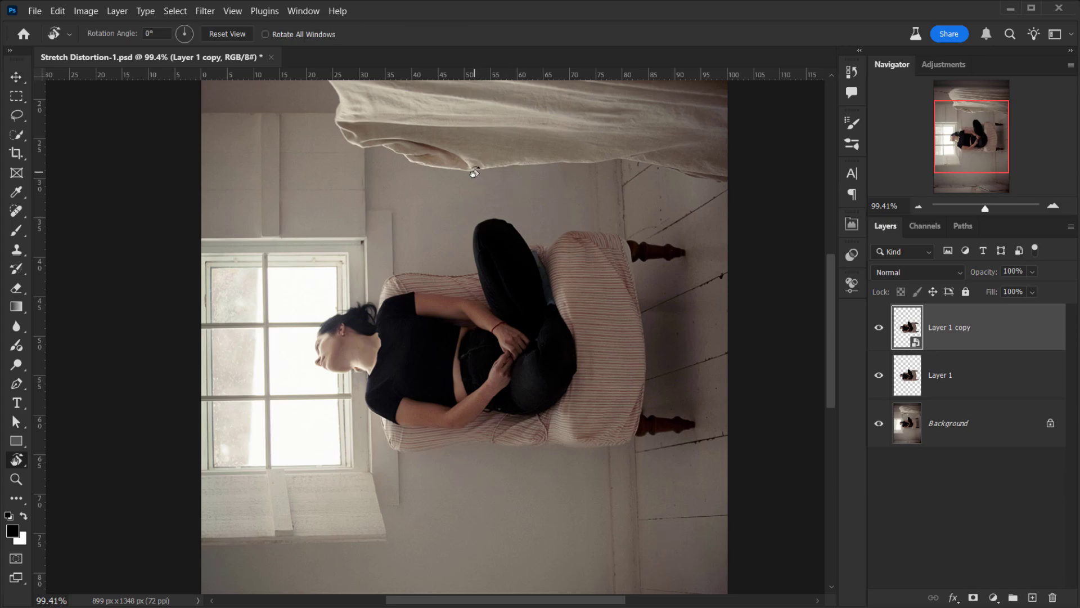
mouse_move(474, 173)
left_mouse_down()
mouse_move(531, 198)
mouse_move(579, 295)
mouse_move(583, 356)
left_mouse_up()
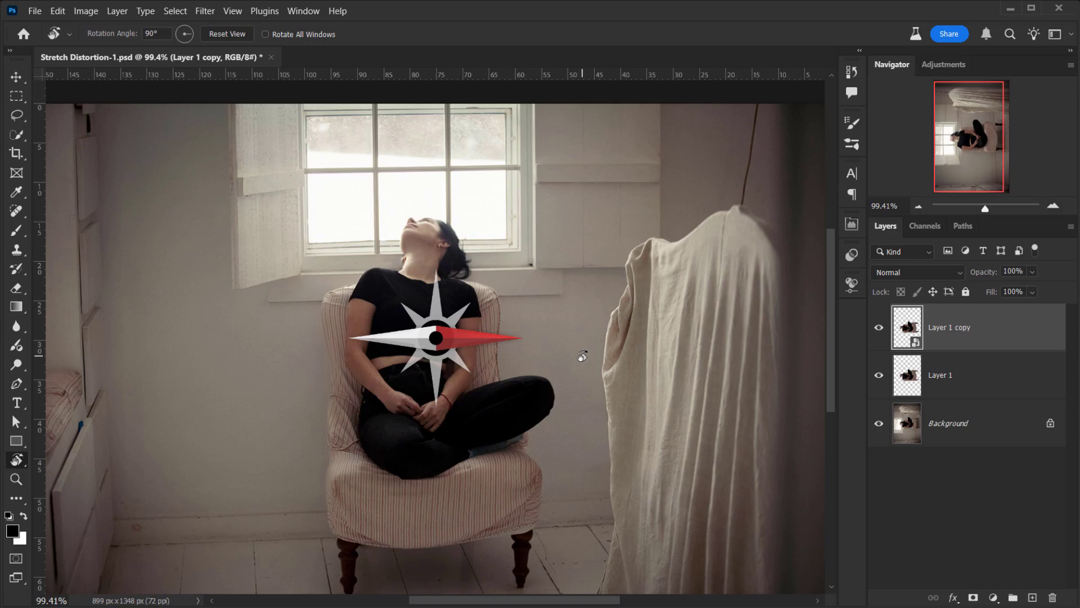
scroll(424, 276, "down", 2)
scroll(427, 277, "up", 1)
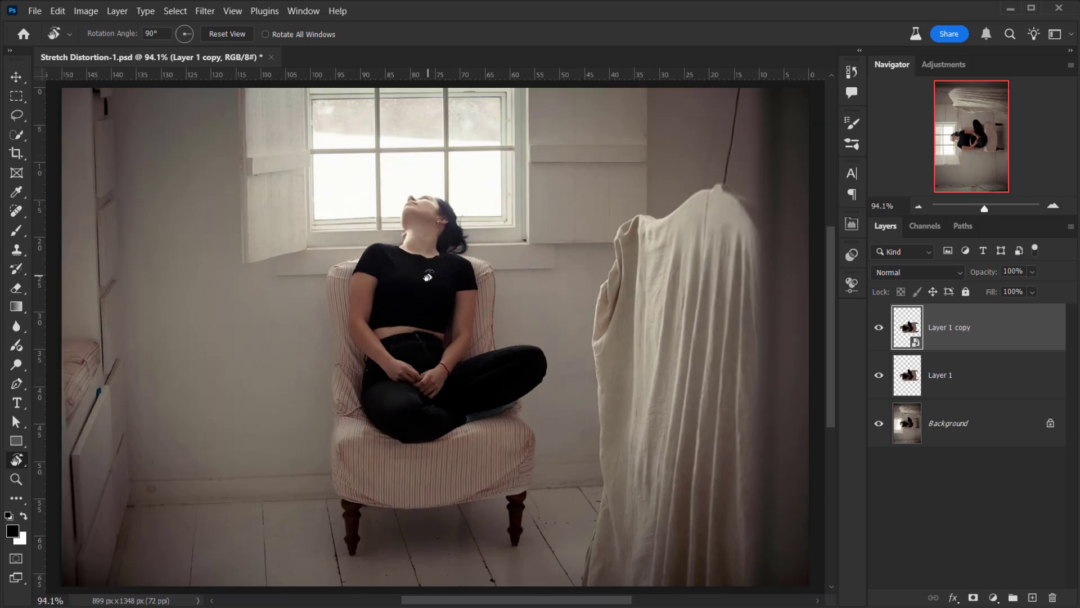
key("v")
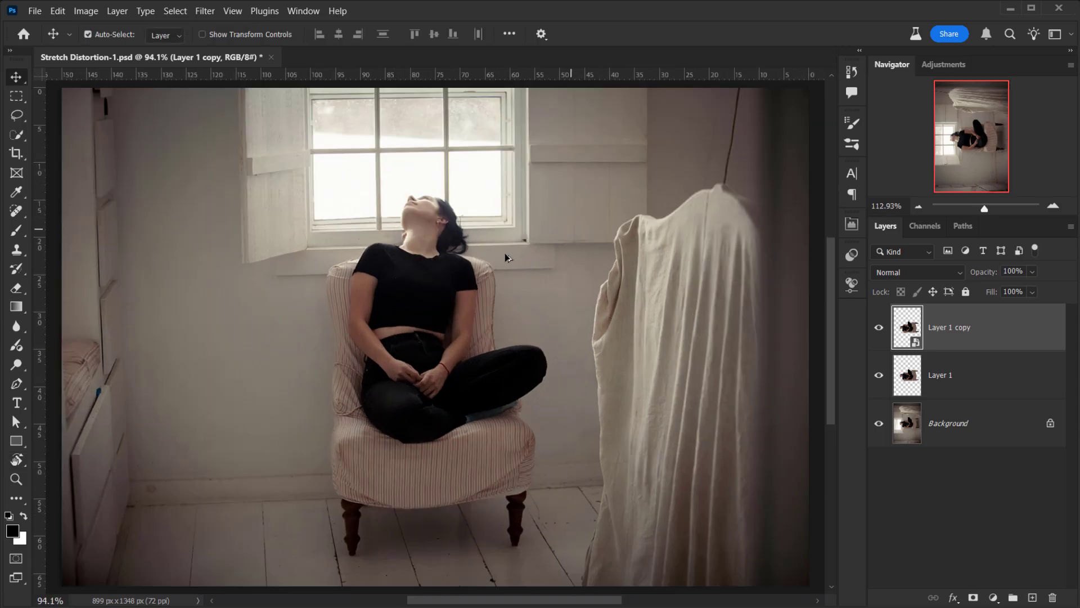
scroll(506, 251, "up", 1)
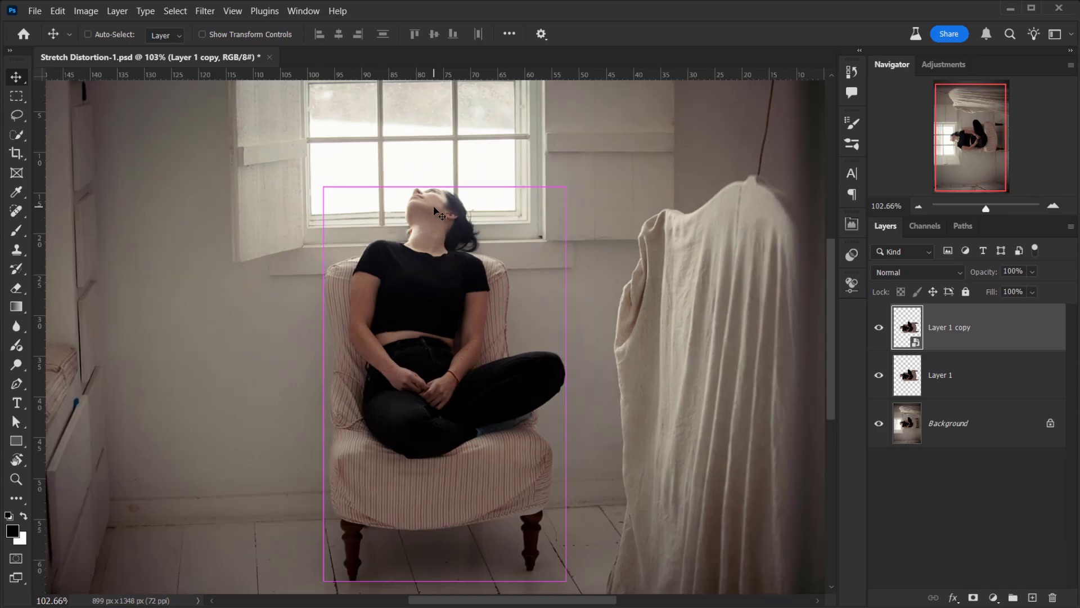
scroll(437, 213, "down", 1)
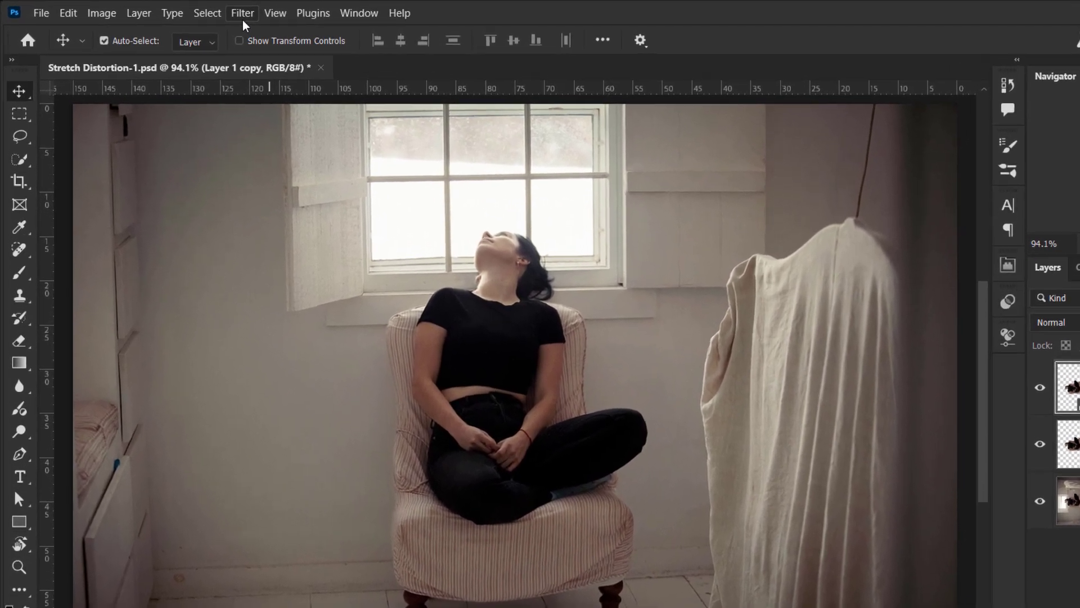
- Apply the Distortion parametric filter to another layer copy at Ultra resolution and show its presets
left_click(205, 11)
left_click(376, 138)
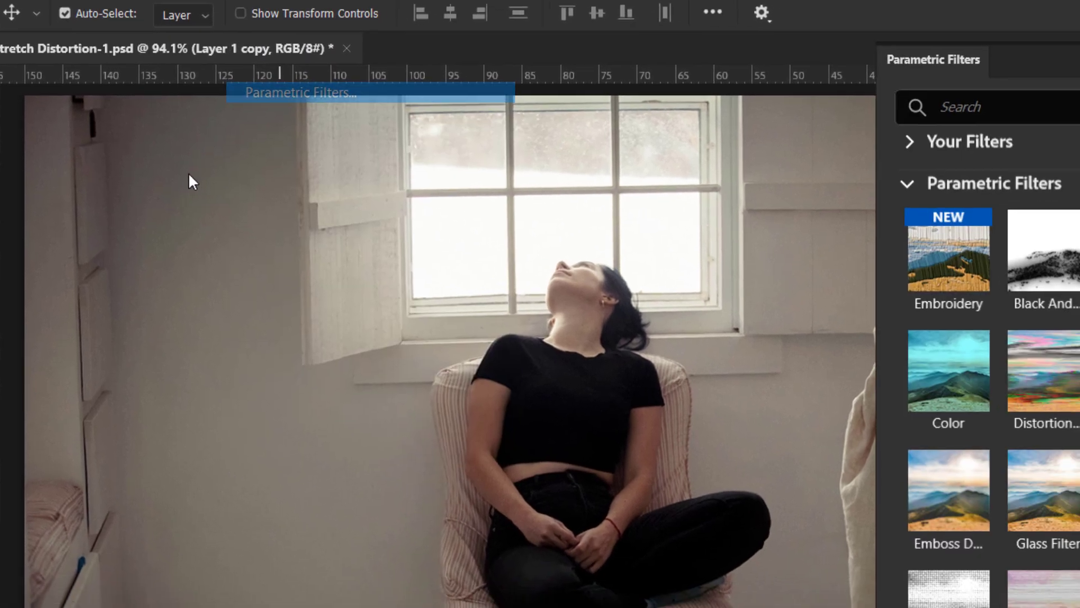
left_click(914, 327)
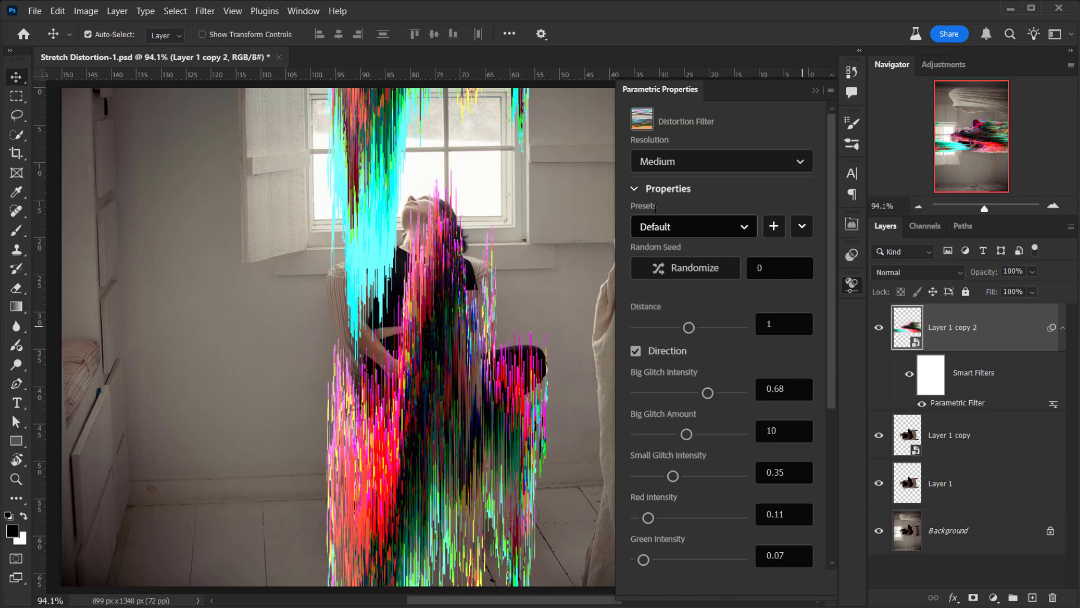
left_click(695, 160)
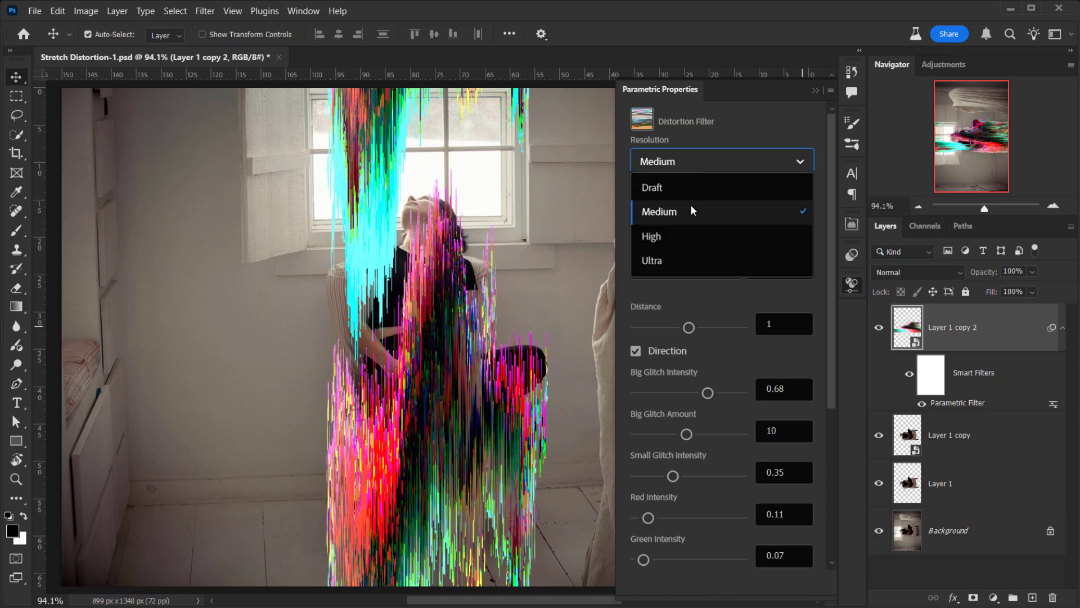
left_click(684, 259)
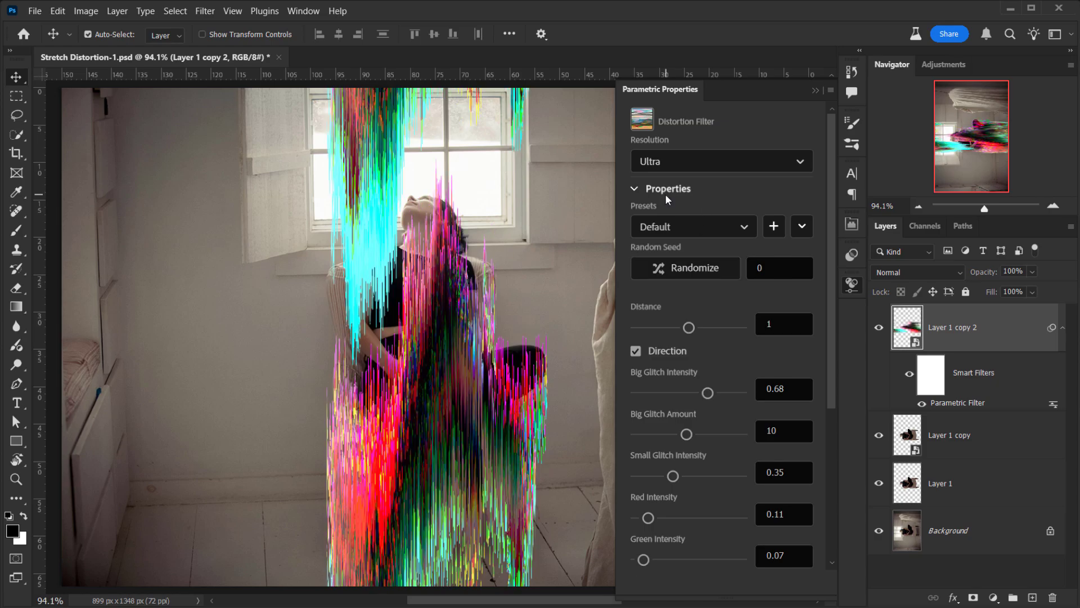
left_click(684, 225)
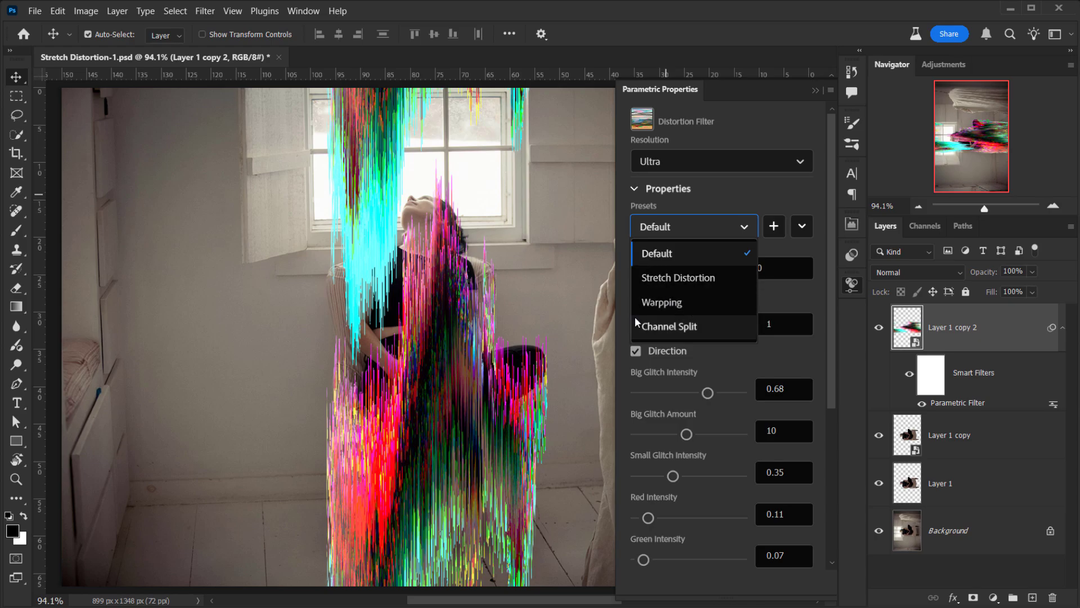
- Use the Stretch Distortion preset with its Distance set to 0.3
left_click(674, 279)
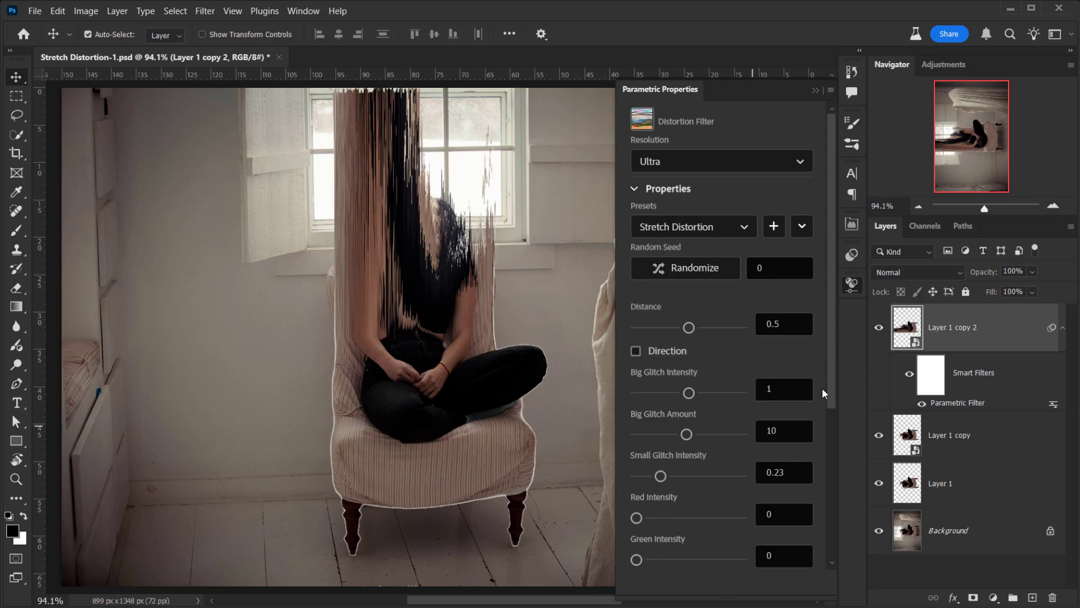
left_click_drag(693, 326, 713, 326)
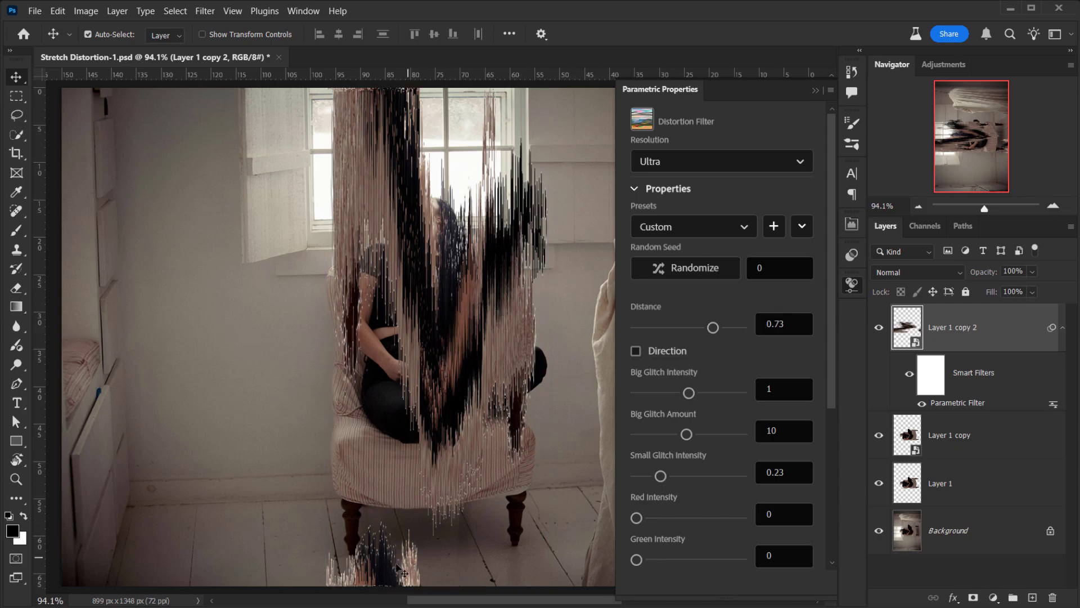
left_click(394, 388)
left_click(760, 324)
type("3")
key("Tab")
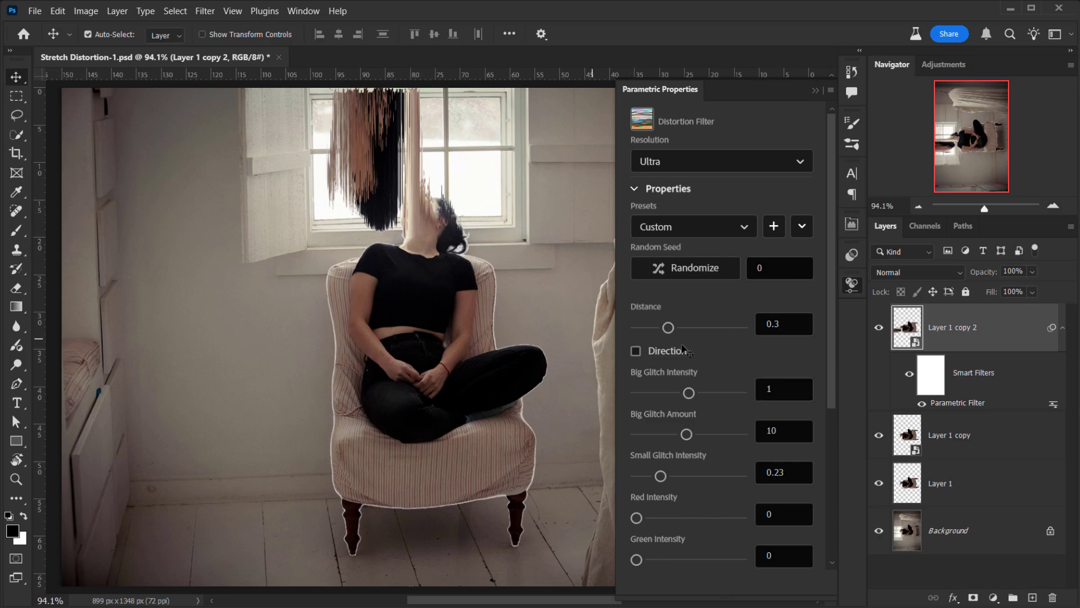
- Toggle the stretch Direction off and back on, and set Big Glitch Intensity to 0.2
left_click(640, 351)
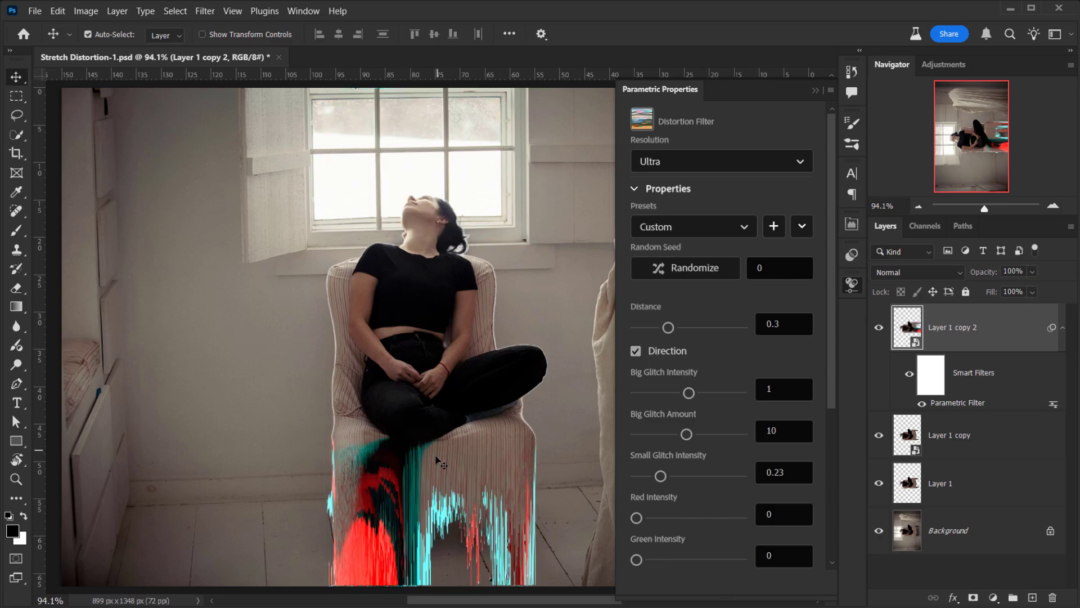
left_click(636, 351)
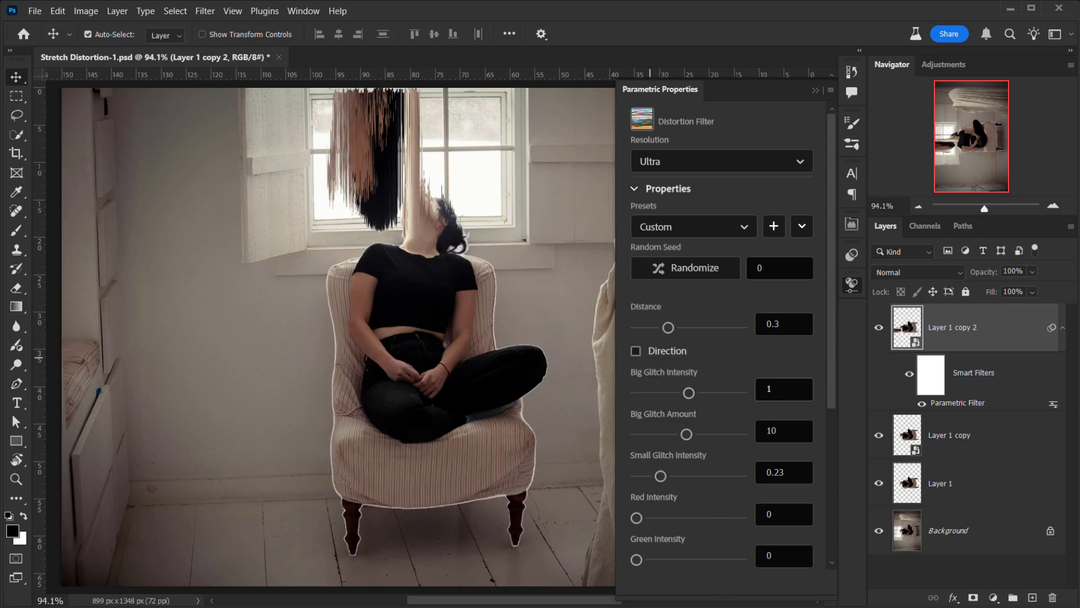
scroll(740, 385, "down", 3)
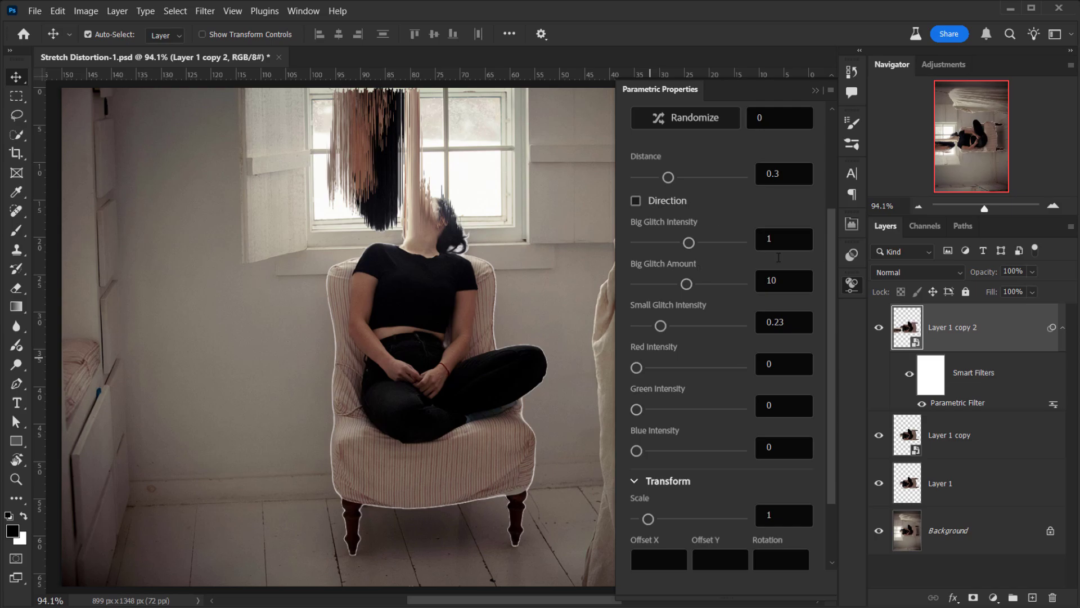
type("1")
type("300")
key("Tab")
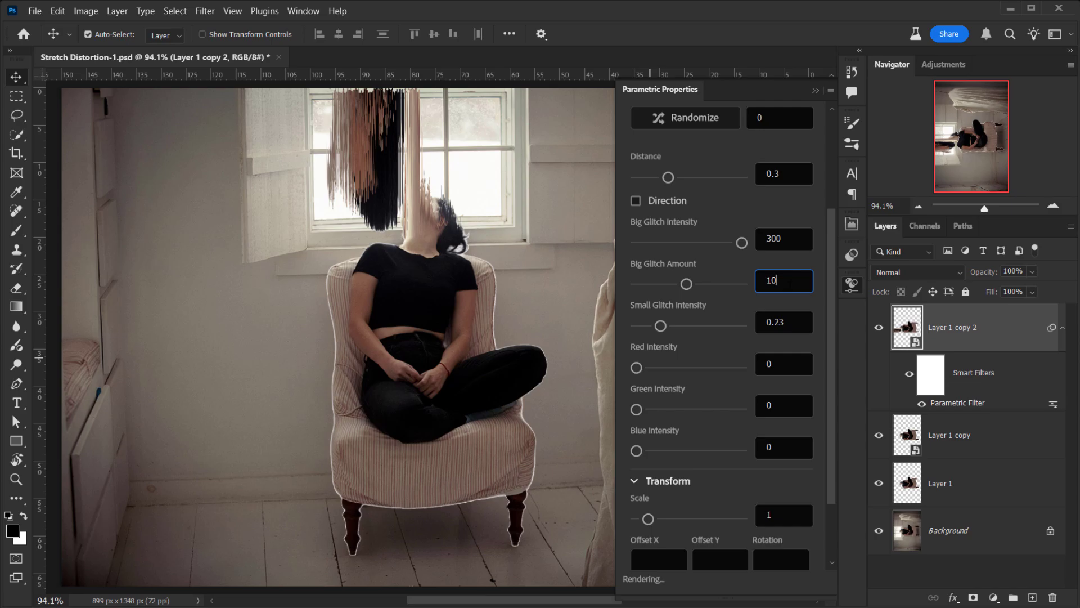
key("Return")
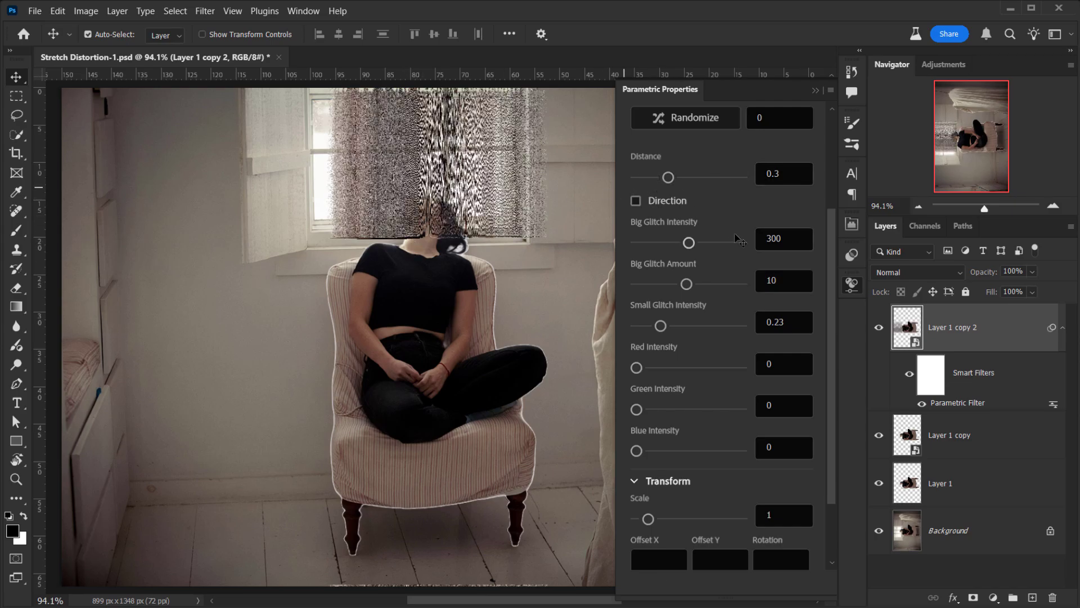
left_click(711, 239)
type("0.2")
key("Tab")
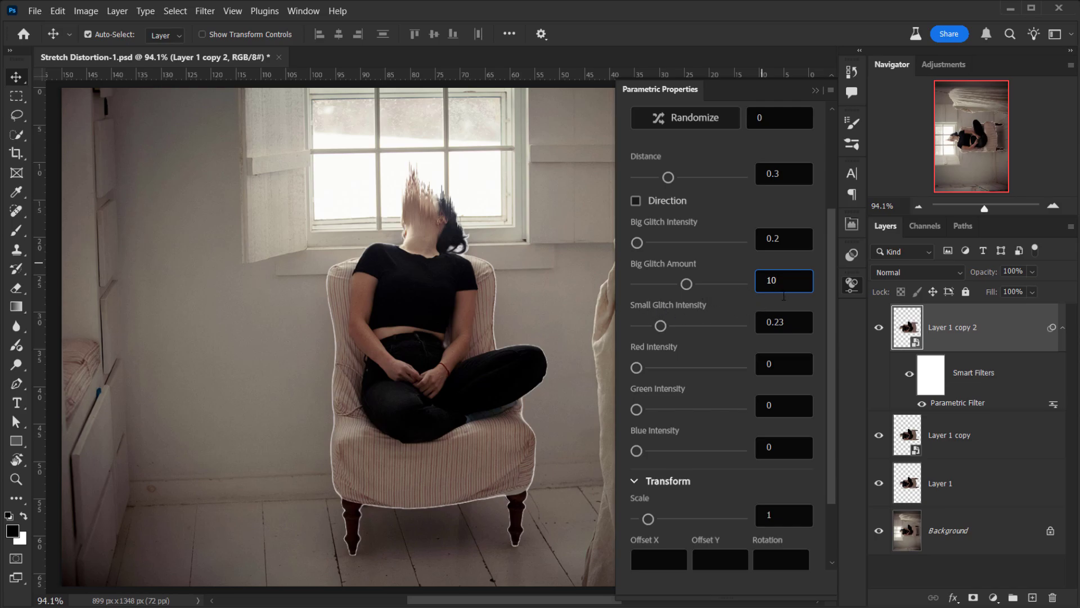
- Set Big Glitch Amount 8, Small Glitch Intensity 0.5 and Distance 0.36
key("Return")
key("Tab")
key("Return")
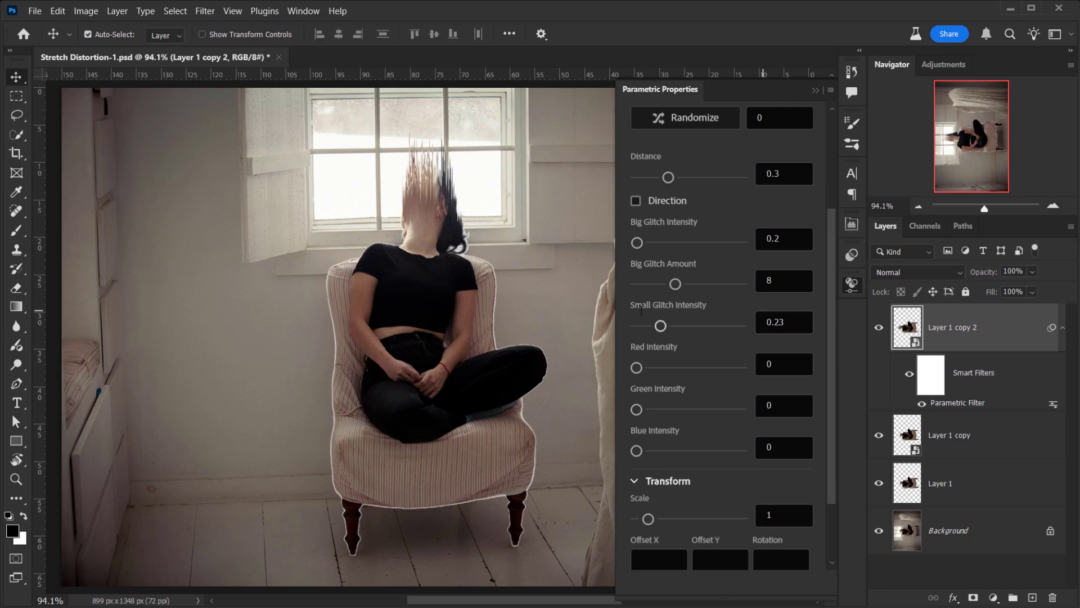
left_click_drag(666, 326, 689, 326)
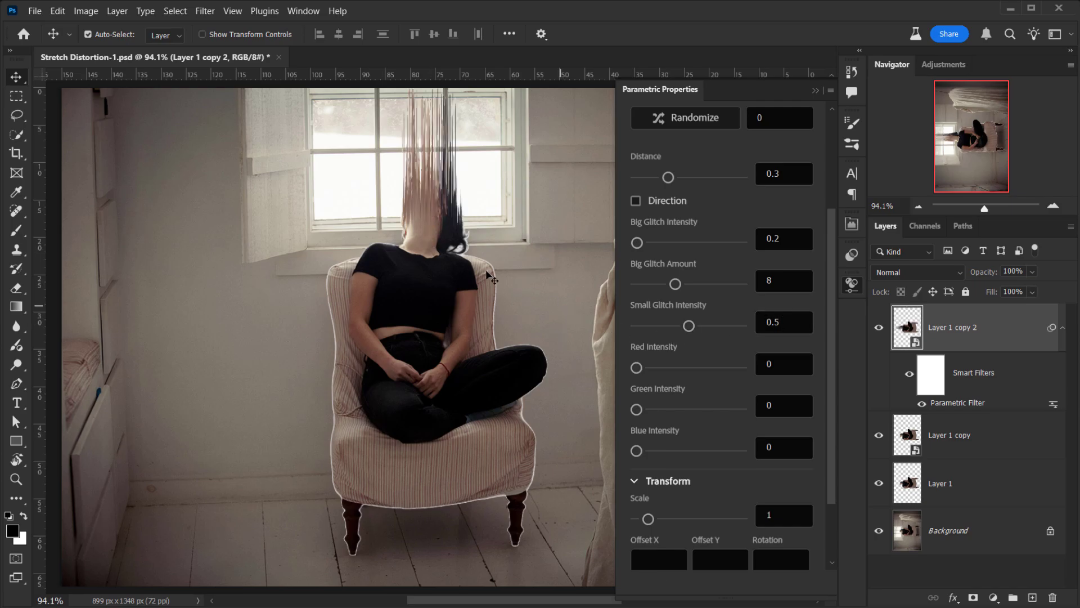
left_click_drag(450, 157, 438, 203)
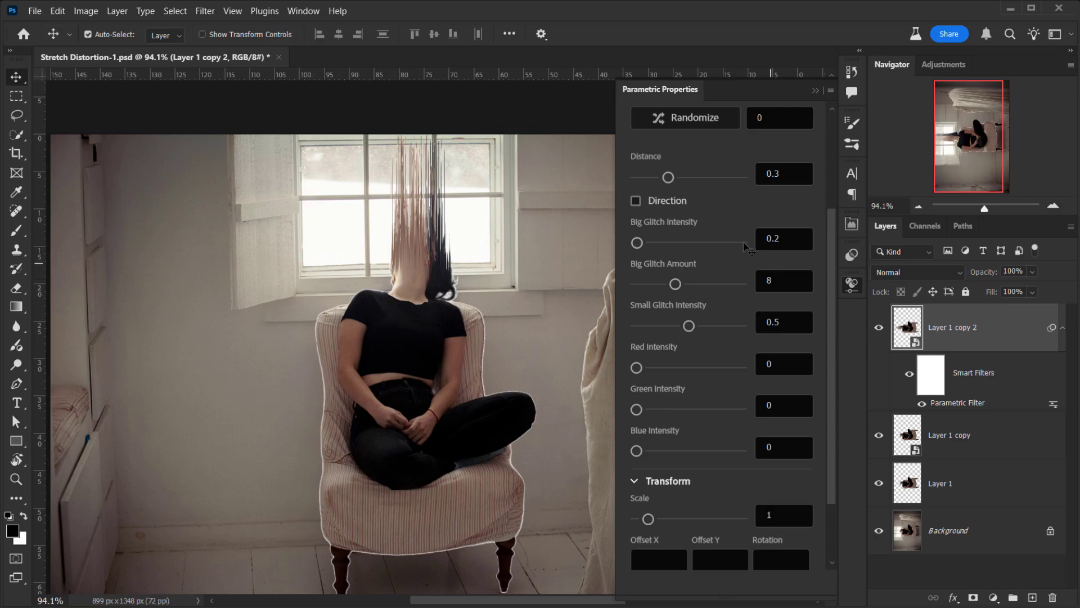
left_click_drag(669, 178, 675, 178)
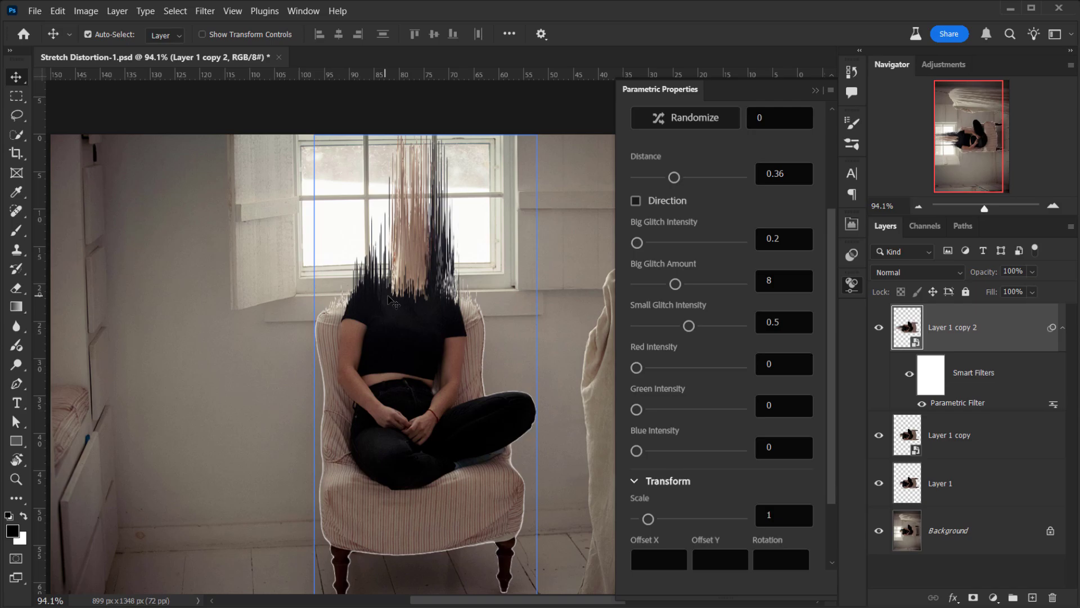
scroll(404, 291, "up", 2)
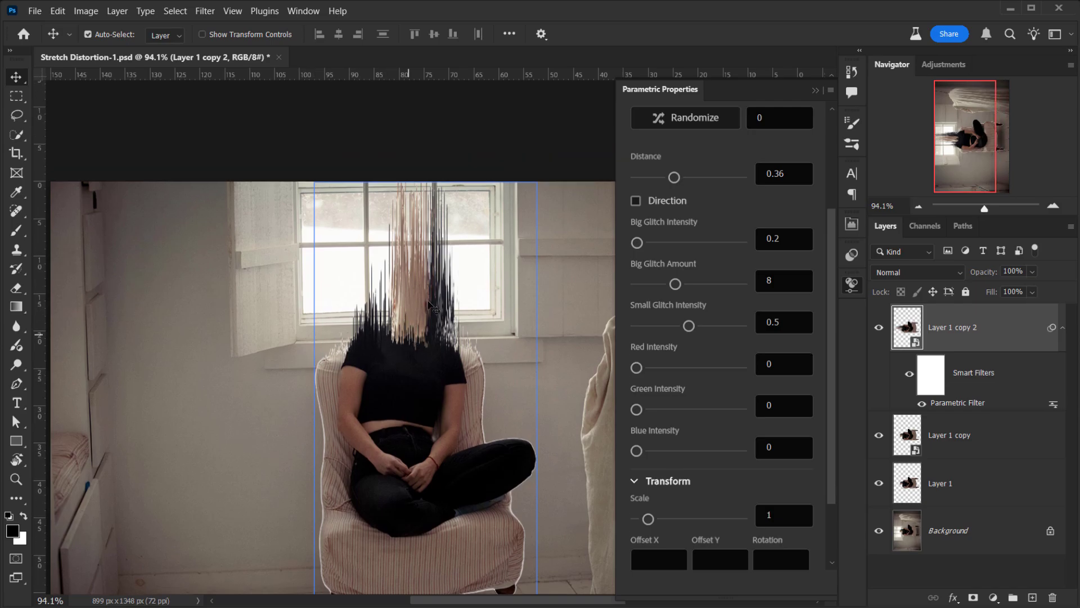
scroll(433, 298, "up", 3)
scroll(413, 317, "up", 1)
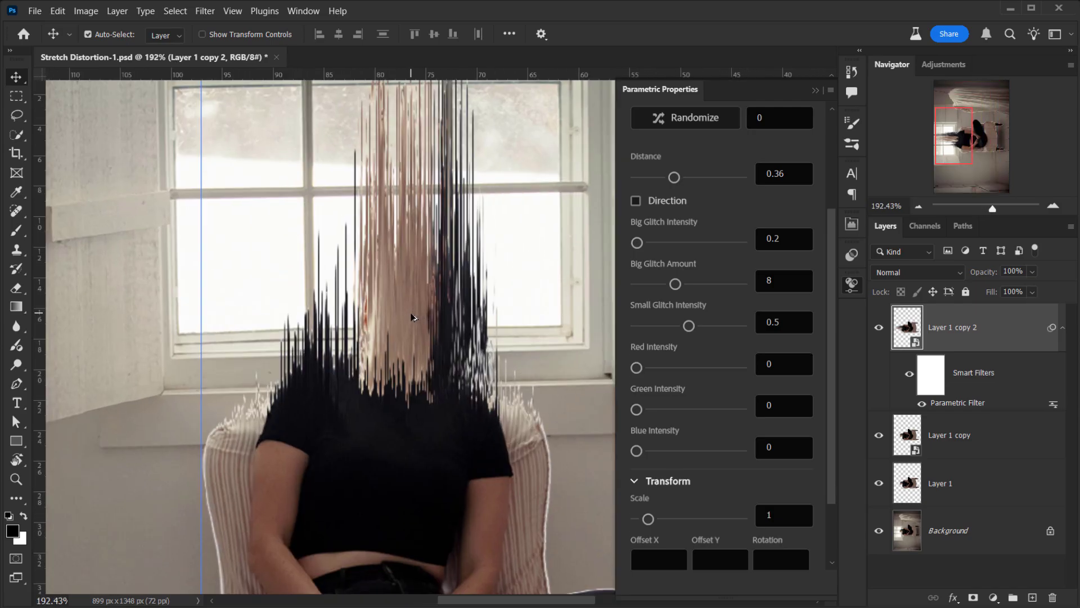
scroll(413, 316, "down", 2)
scroll(414, 317, "down", 1)
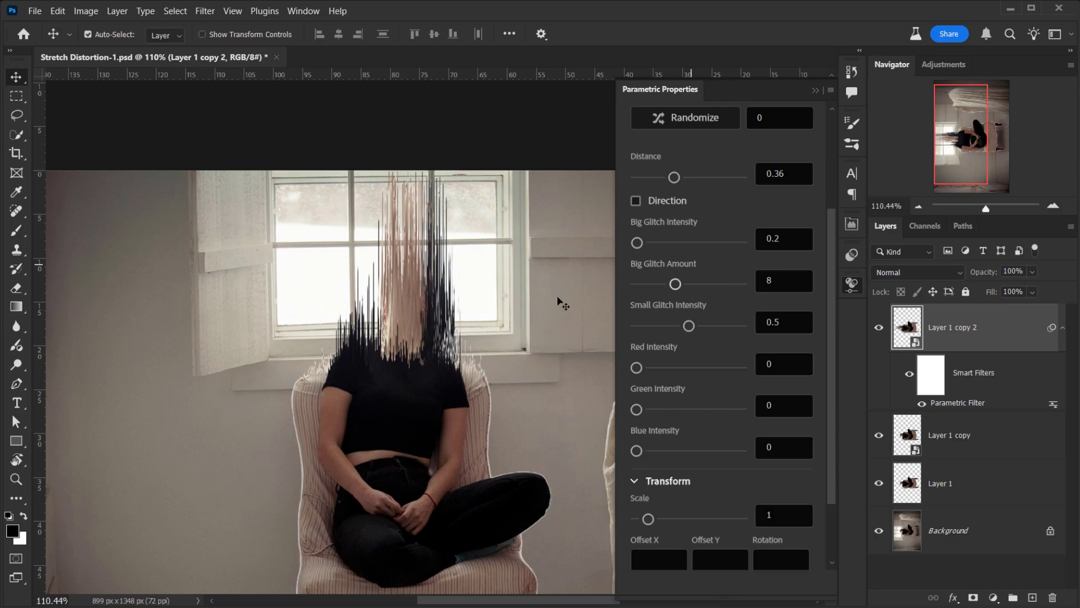
- Randomize the glitch pattern several times, keeping Big Glitch Amount at 8
scroll(675, 284, "up", 3)
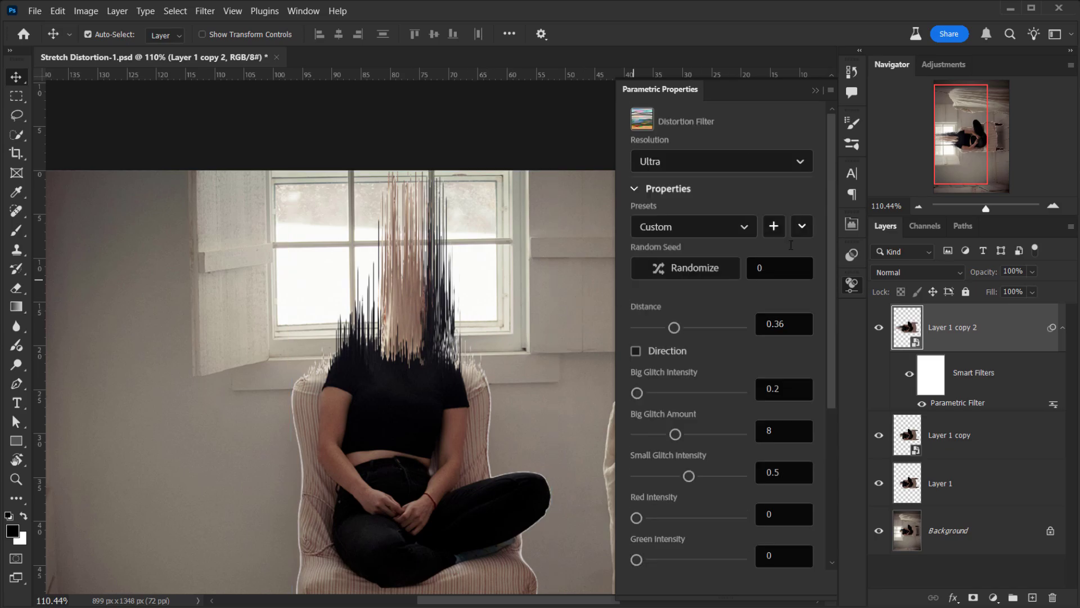
left_click(694, 269)
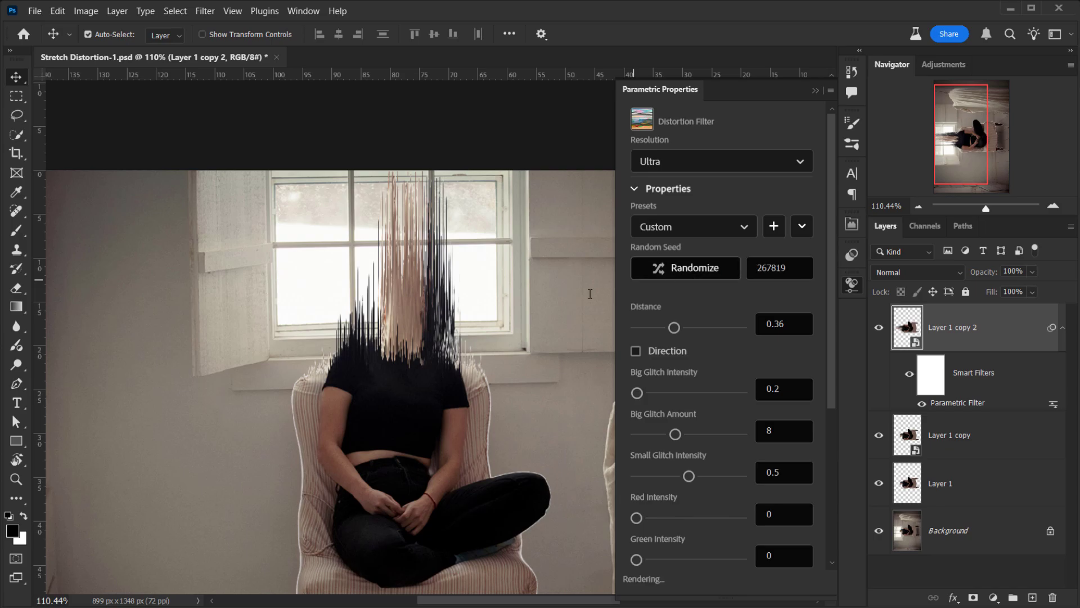
left_click(678, 270)
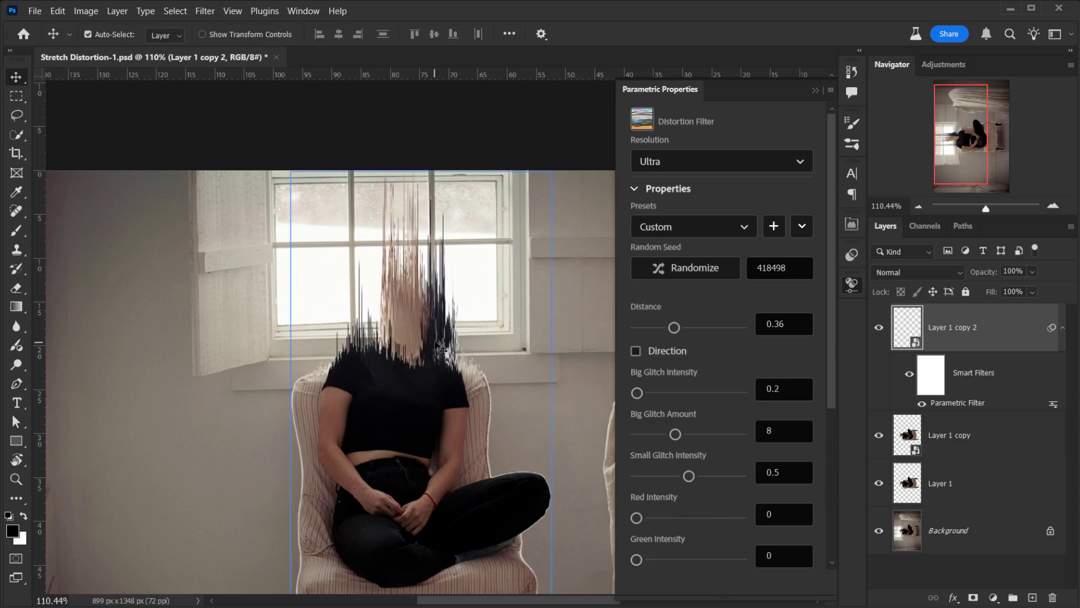
left_click(687, 273)
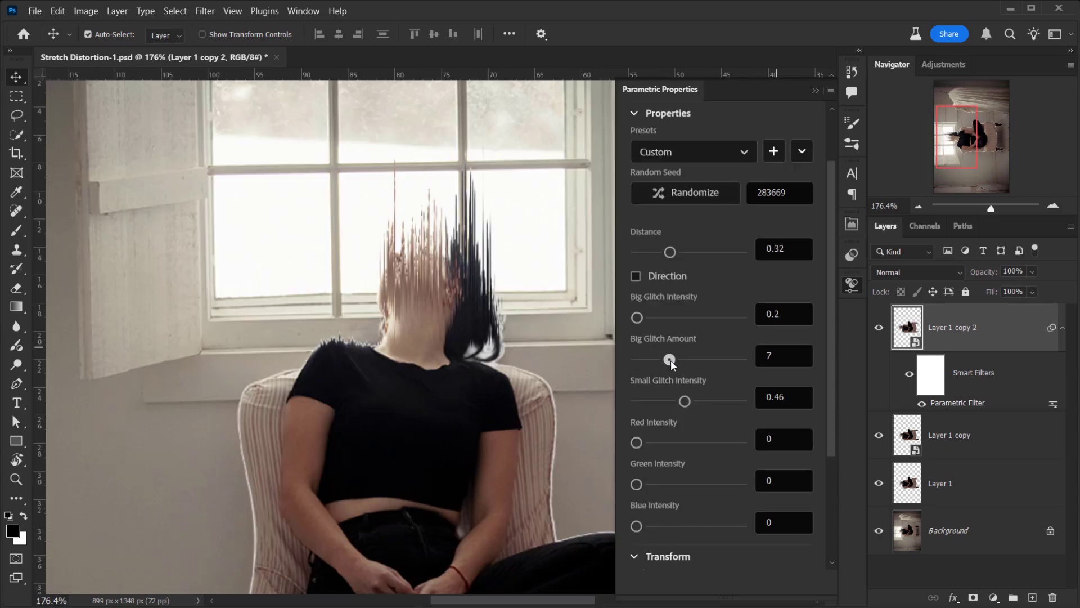
left_click_drag(670, 360, 675, 360)
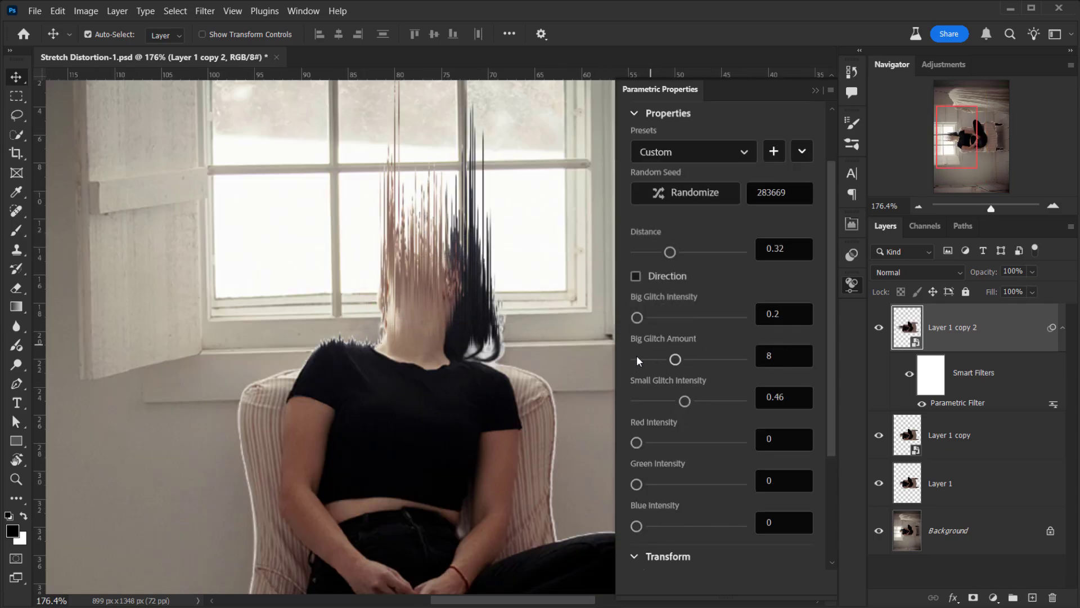
left_click_drag(402, 311, 374, 394)
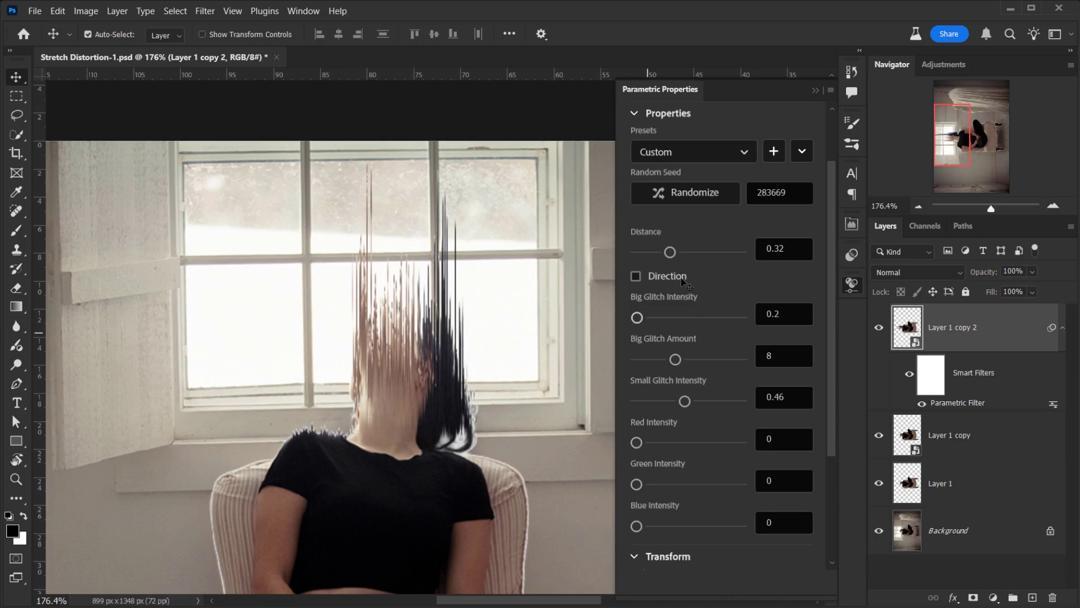
left_click(695, 197)
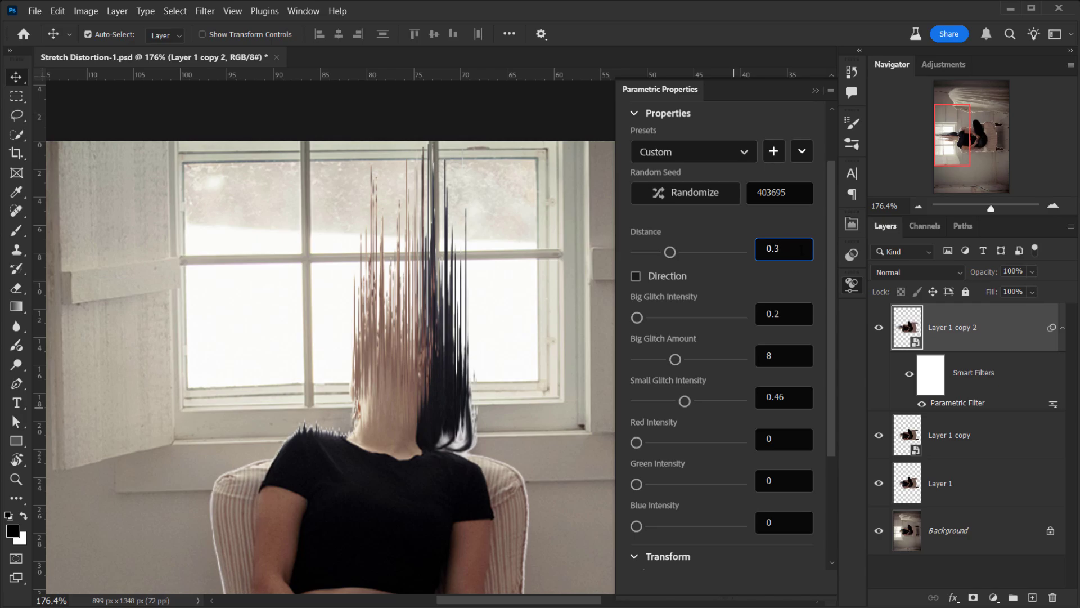
type("4")
- Ease Distance to 0.33, Small Glitch Intensity to 0.46, and reroll to seed 891165
key("Tab")
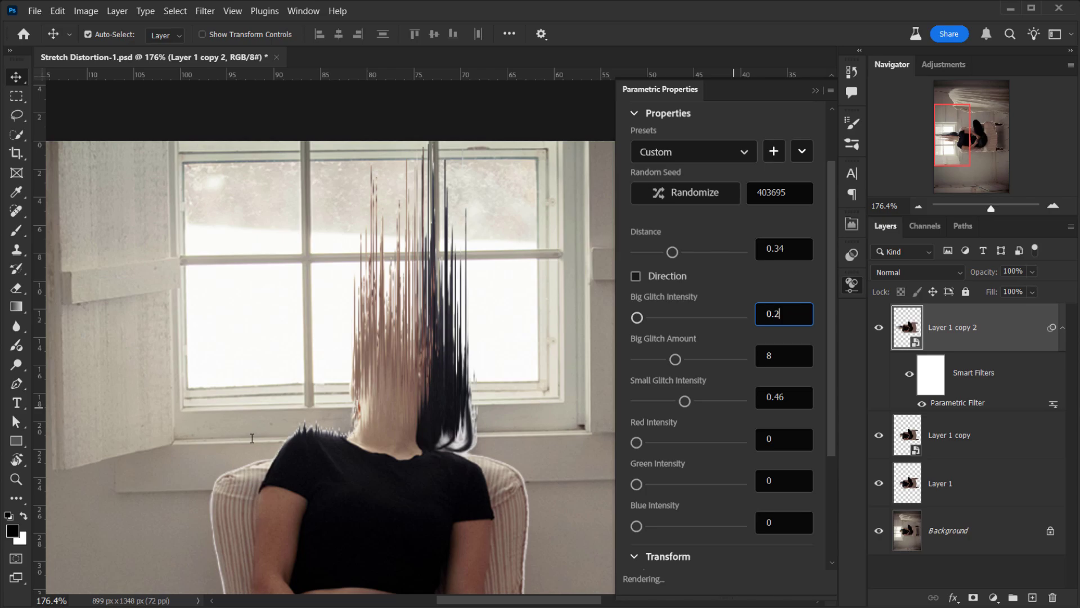
key("Return")
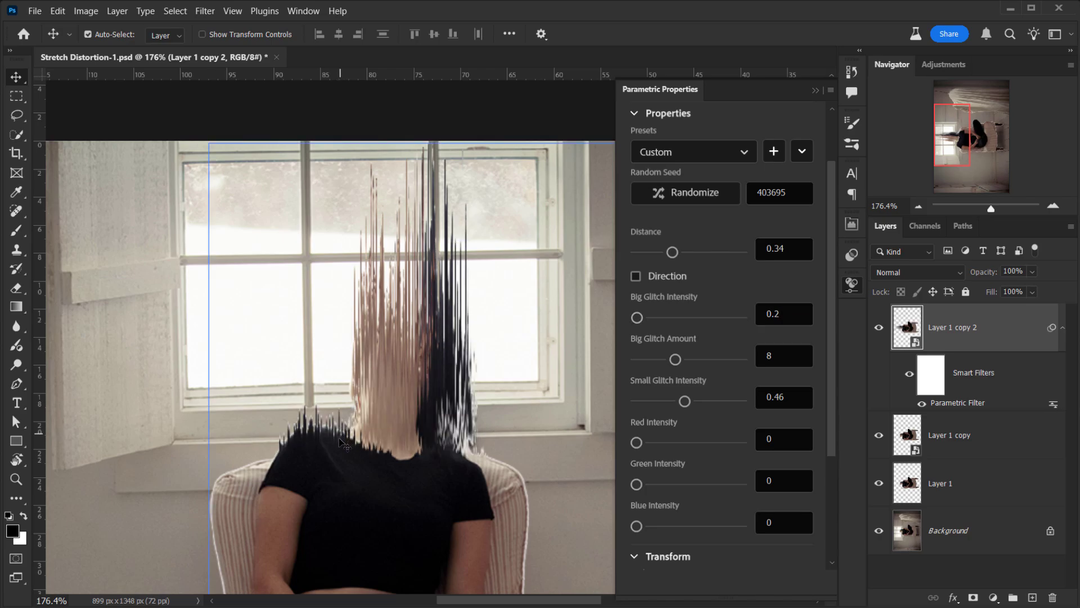
left_click(689, 192)
type("0.33")
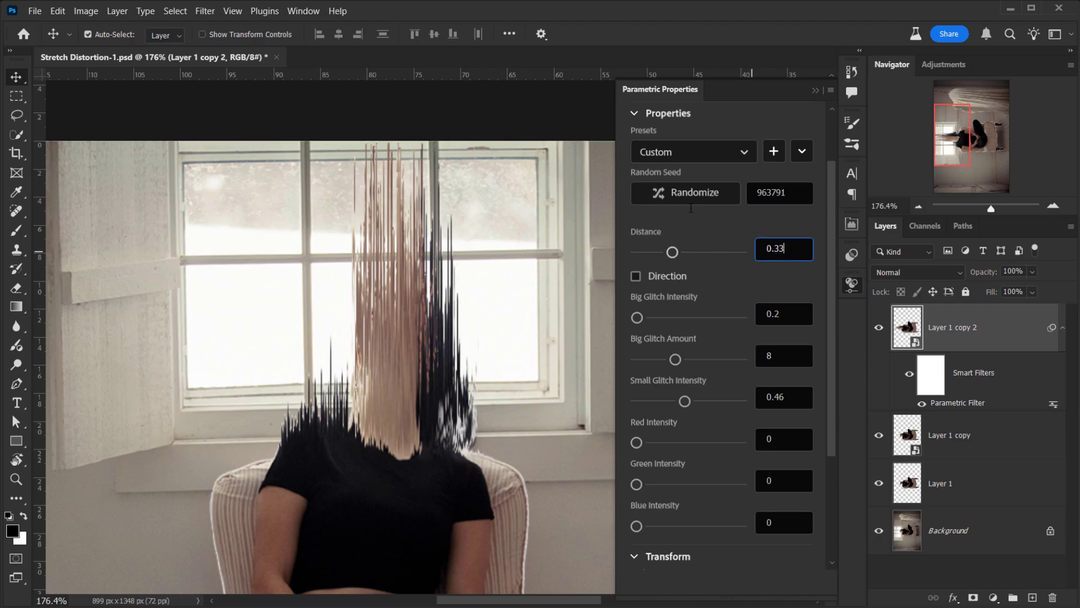
key("Tab")
key("Tab")
key("Return")
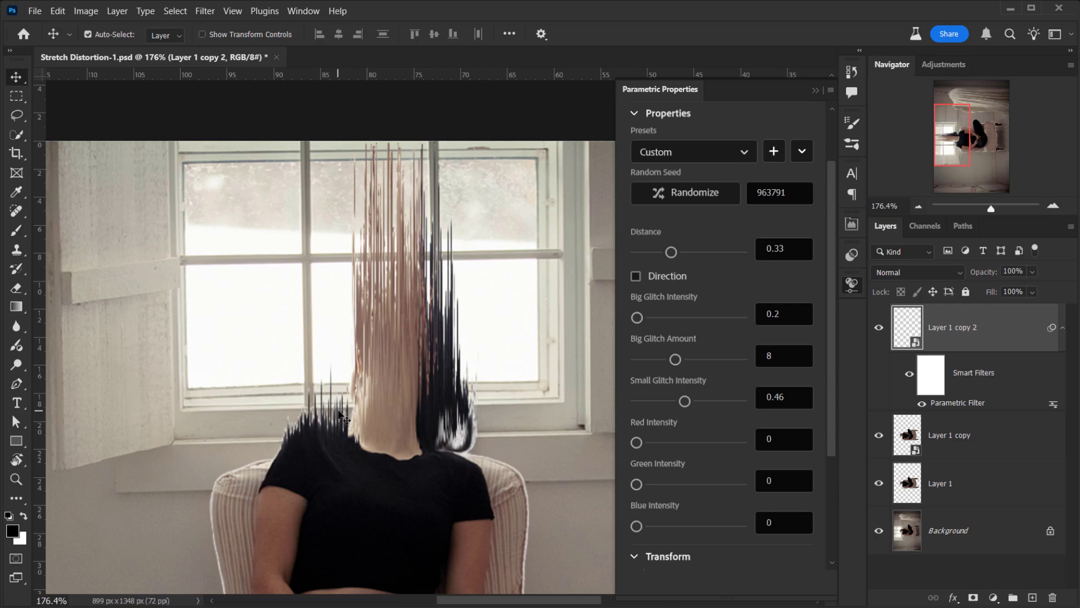
left_click(714, 194)
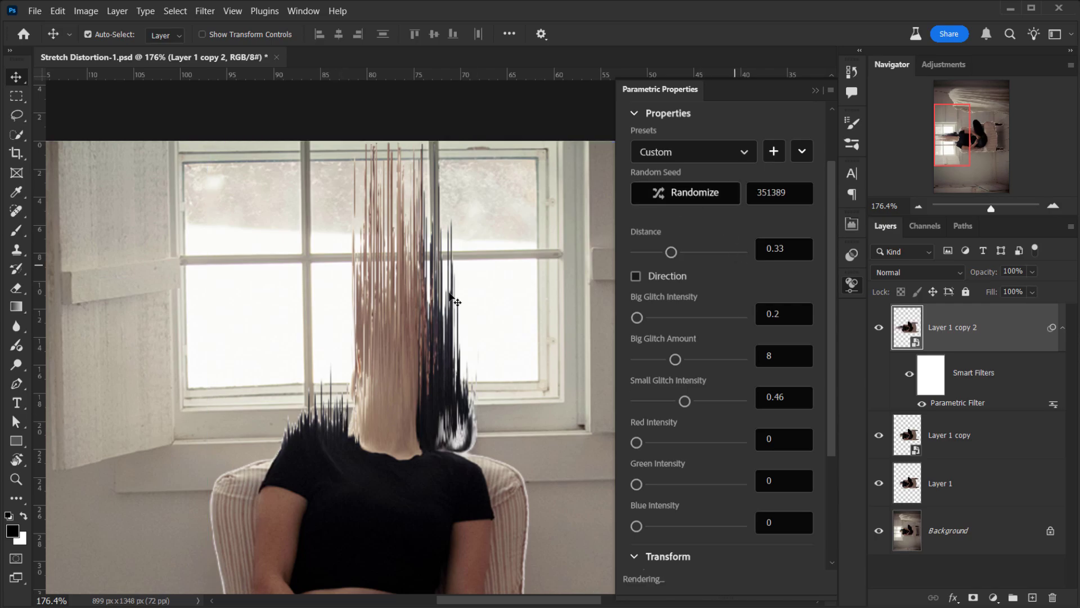
left_click(710, 198)
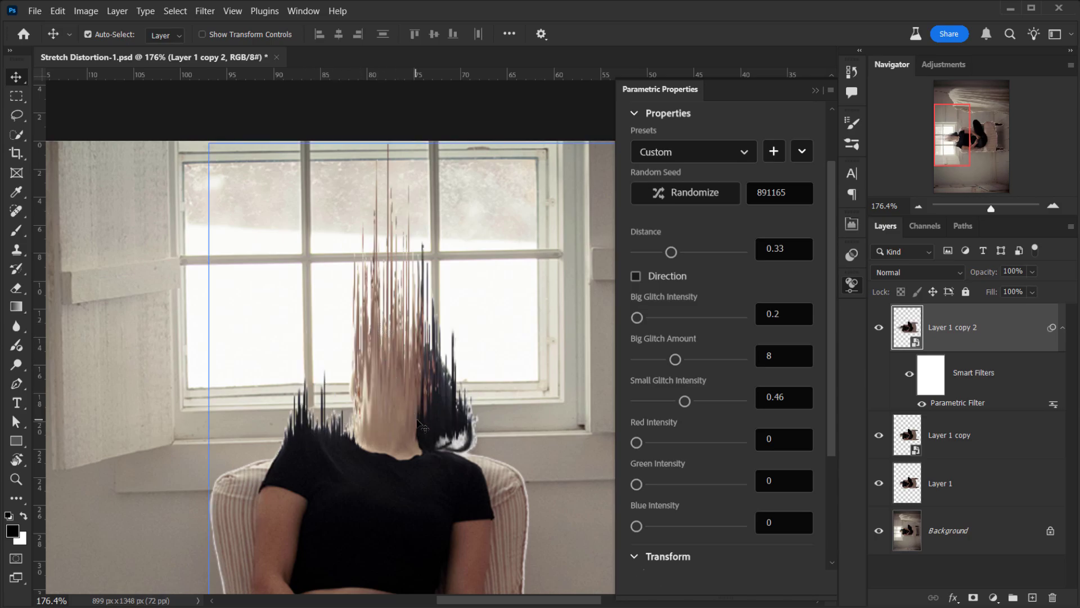
scroll(416, 419, "down", 3)
scroll(416, 419, "down", 2)
scroll(376, 423, "down", 5)
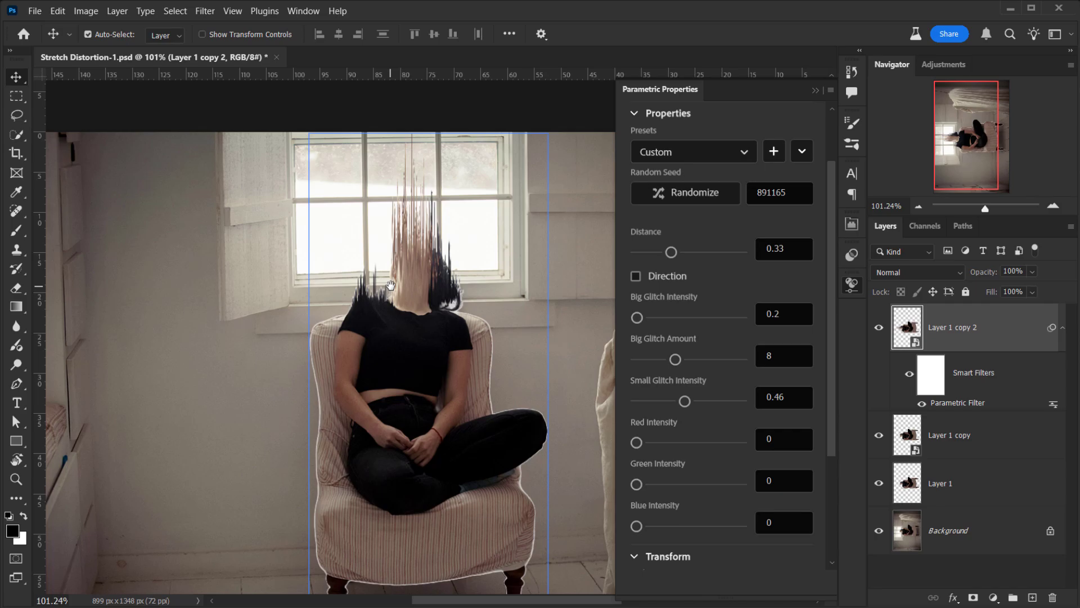
scroll(342, 323, "down", 1)
scroll(342, 322, "up", 3)
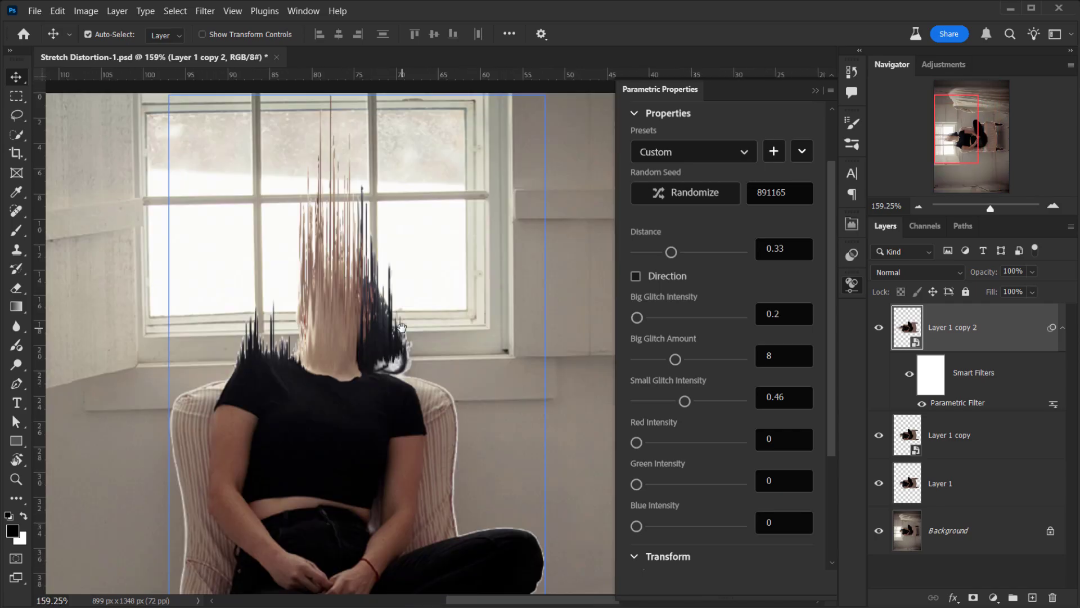
left_click_drag(501, 258, 378, 283)
scroll(723, 311, "down", 3)
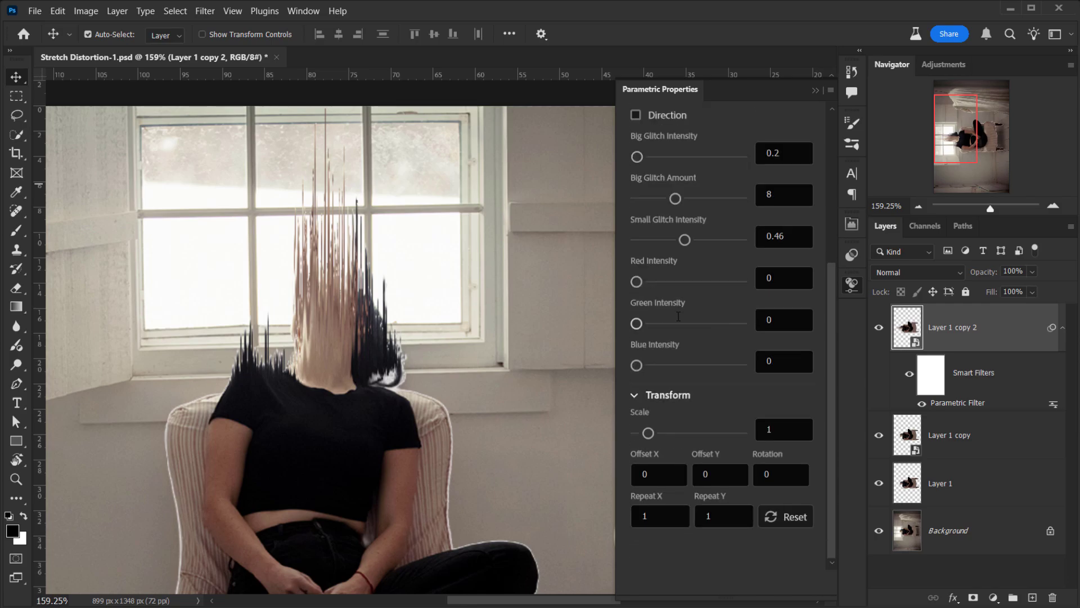
scroll(723, 315, "up", 4)
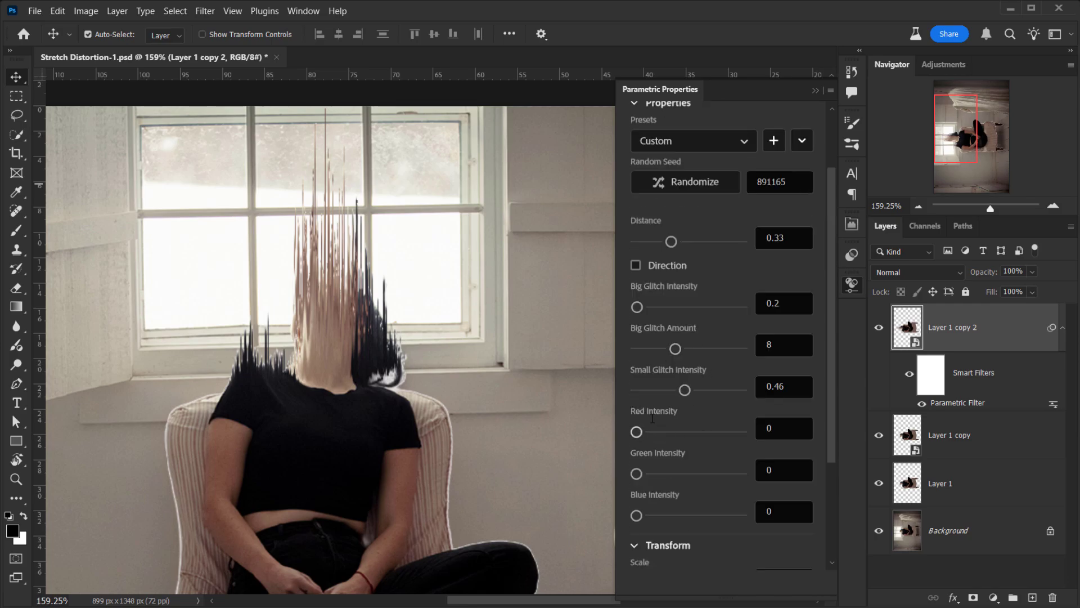
scroll(696, 408, "down", 3)
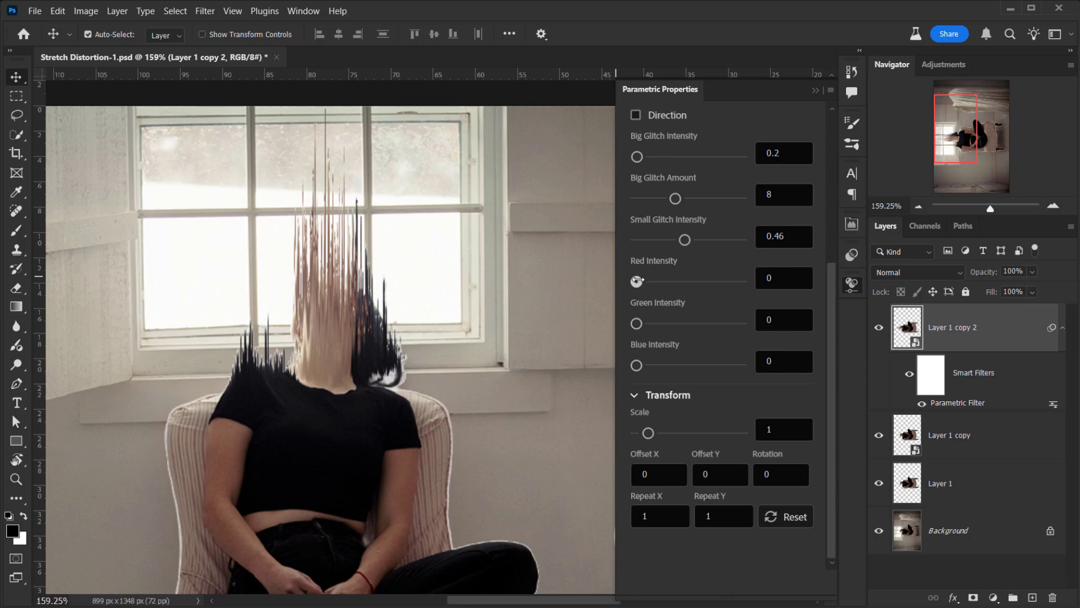
left_click_drag(637, 280, 640, 281)
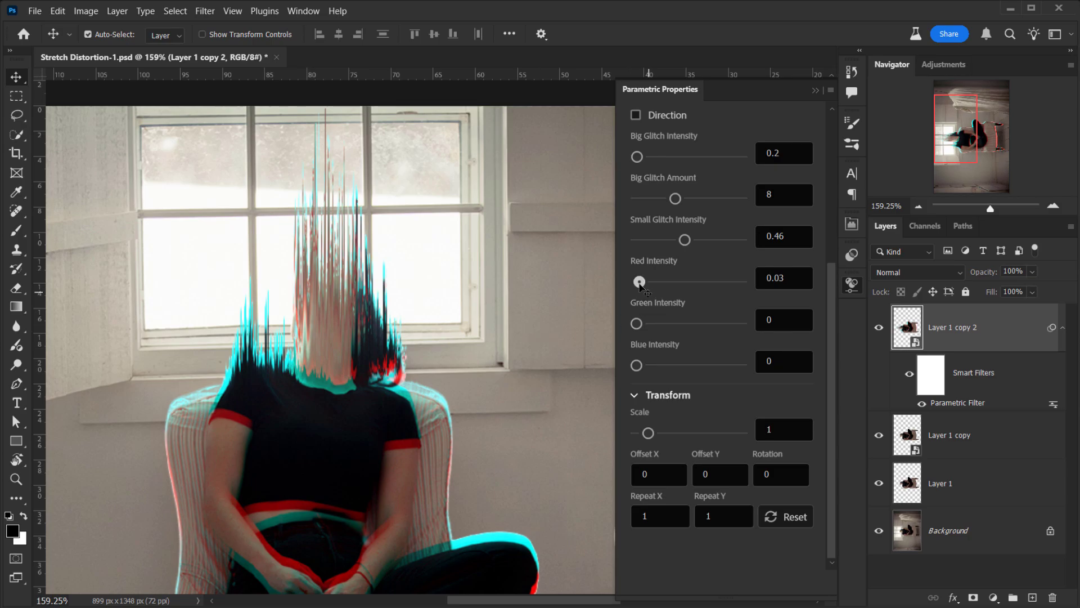
left_click_drag(640, 283, 634, 282)
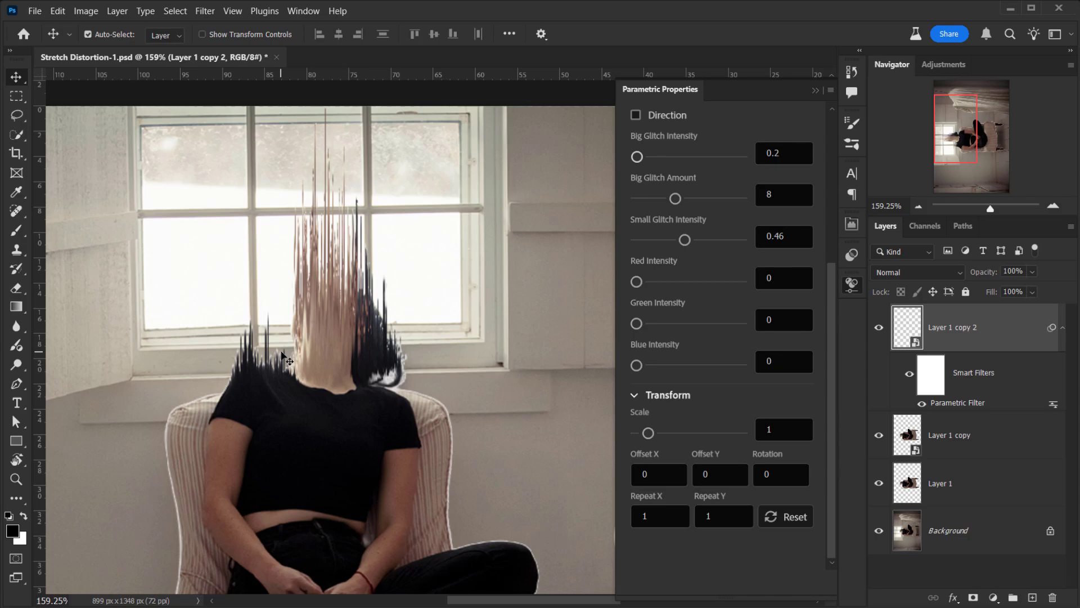
scroll(285, 360, "up", 3)
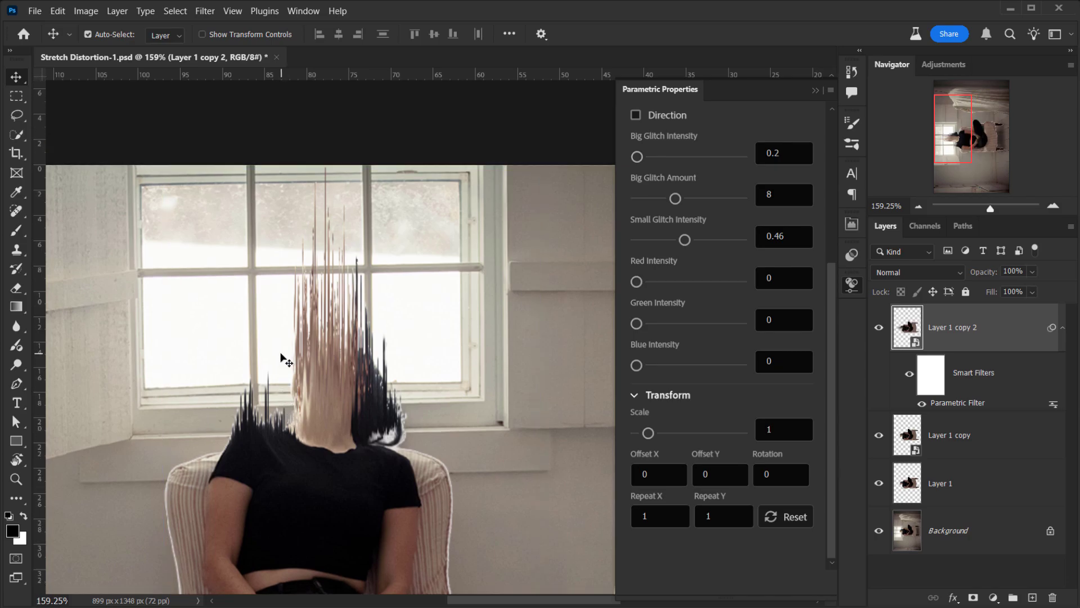
scroll(284, 360, "down", 2)
scroll(284, 357, "down", 1)
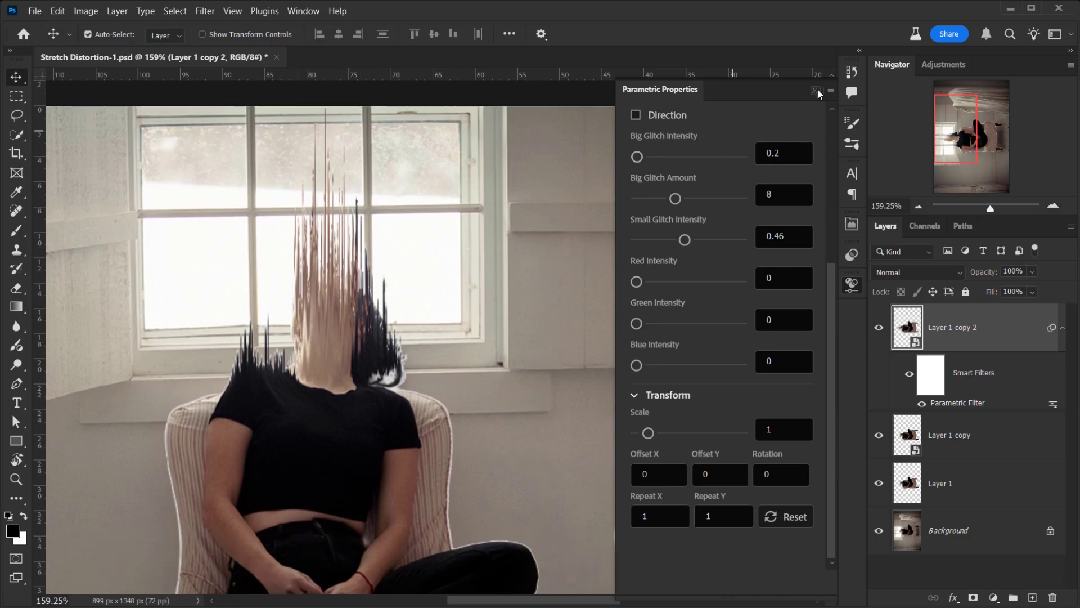
scroll(355, 357, "down", 3)
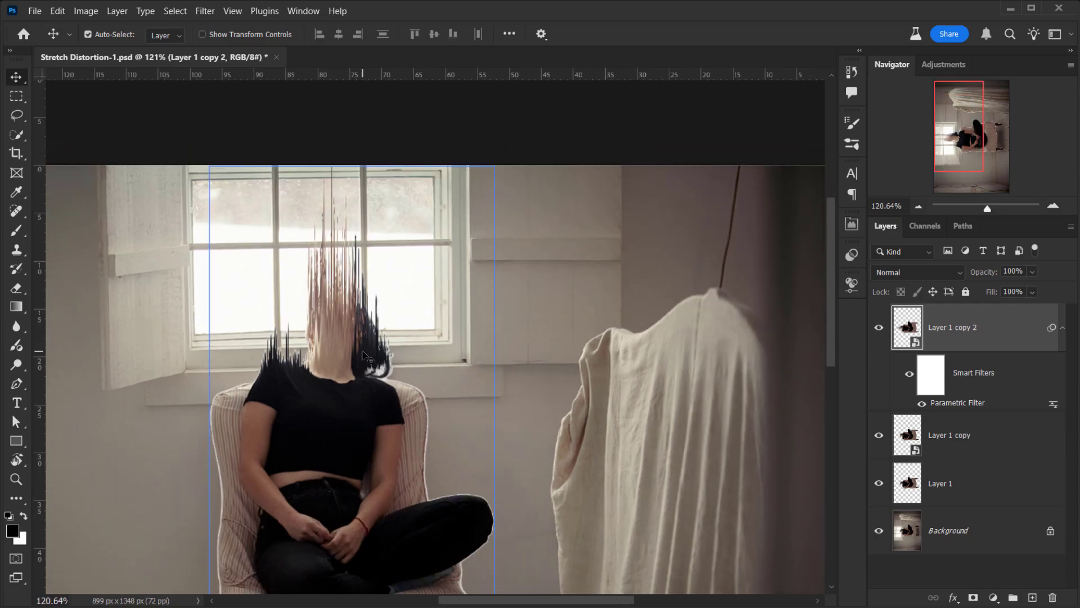
scroll(363, 354, "down", 2)
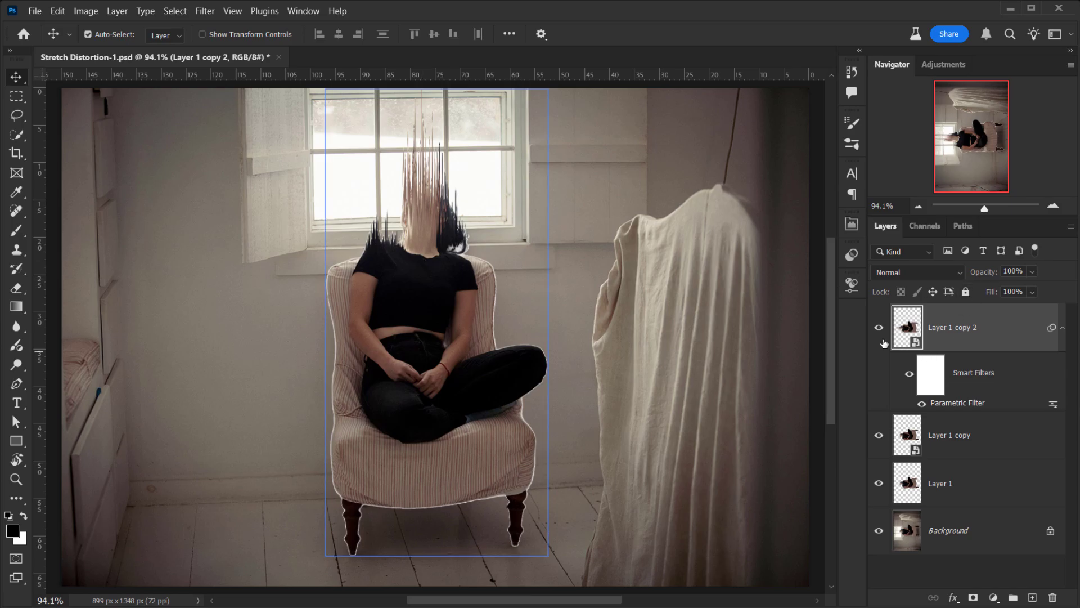
- Rotate the image 90° counter-clockwise as a trial
left_click(85, 16)
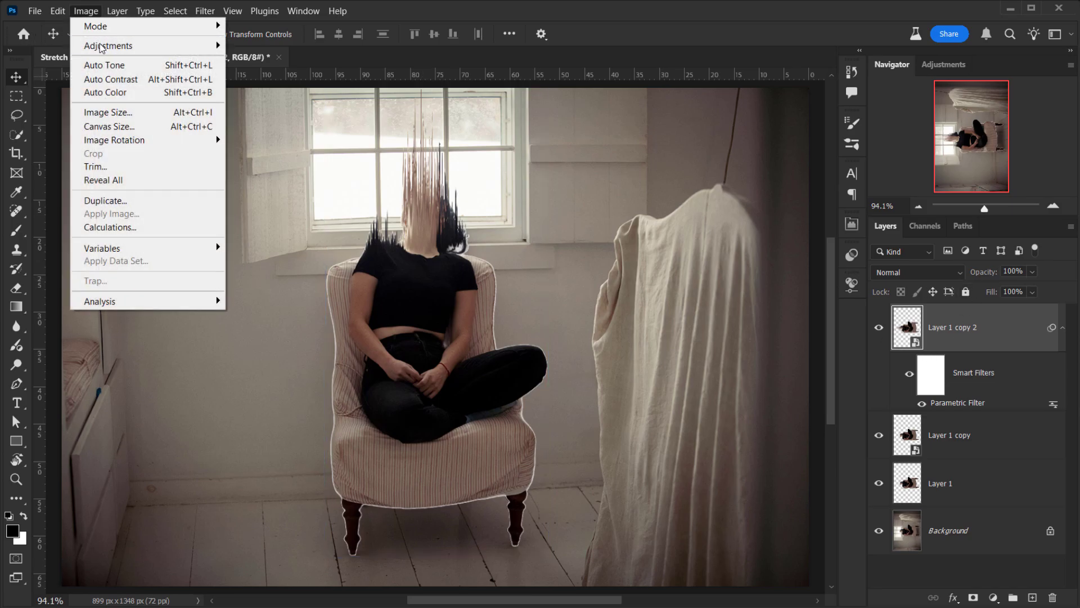
mouse_move(148, 140)
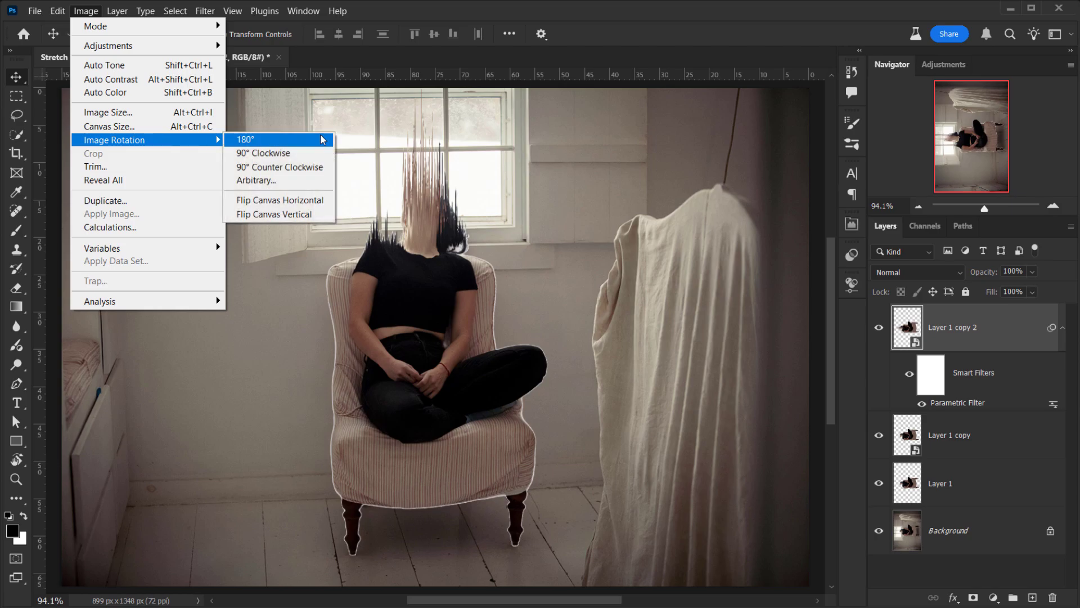
left_click(313, 167)
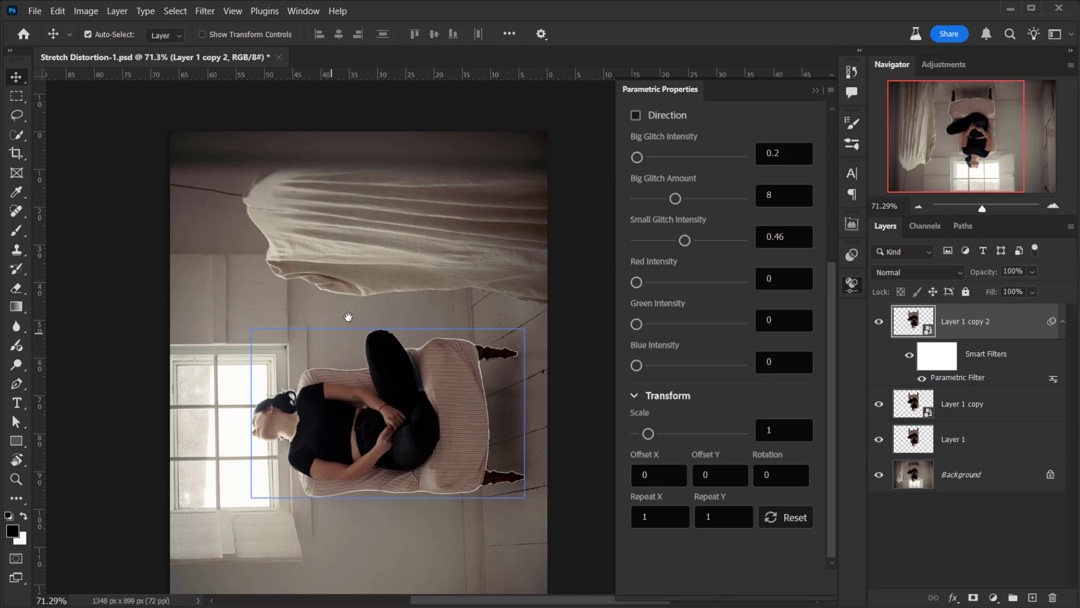
scroll(350, 314, "up", 2)
scroll(385, 320, "up", 2)
scroll(320, 326, "up", 1)
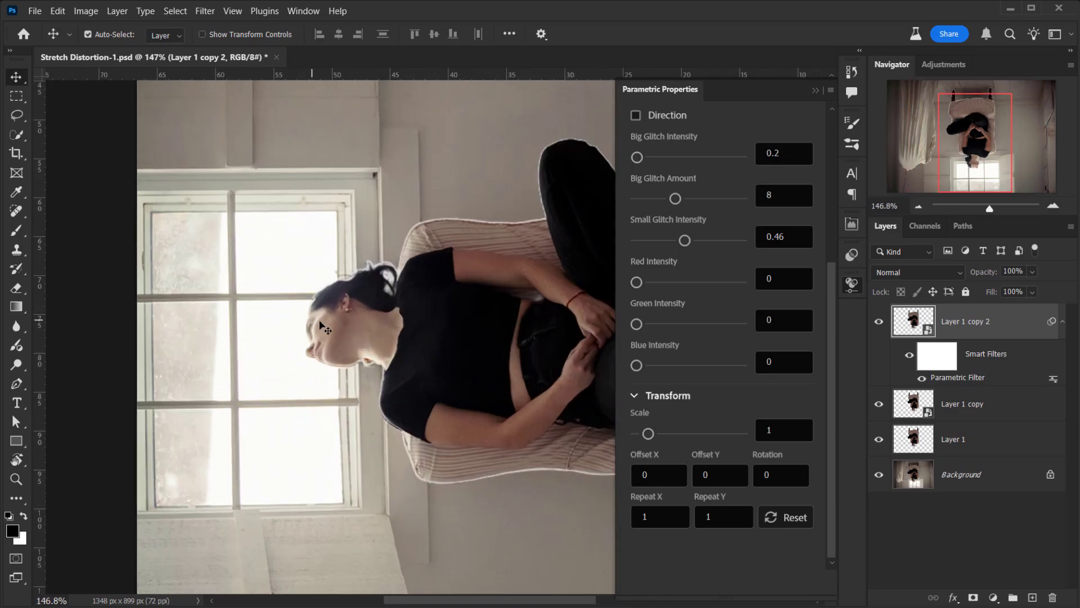
key("ctrl")
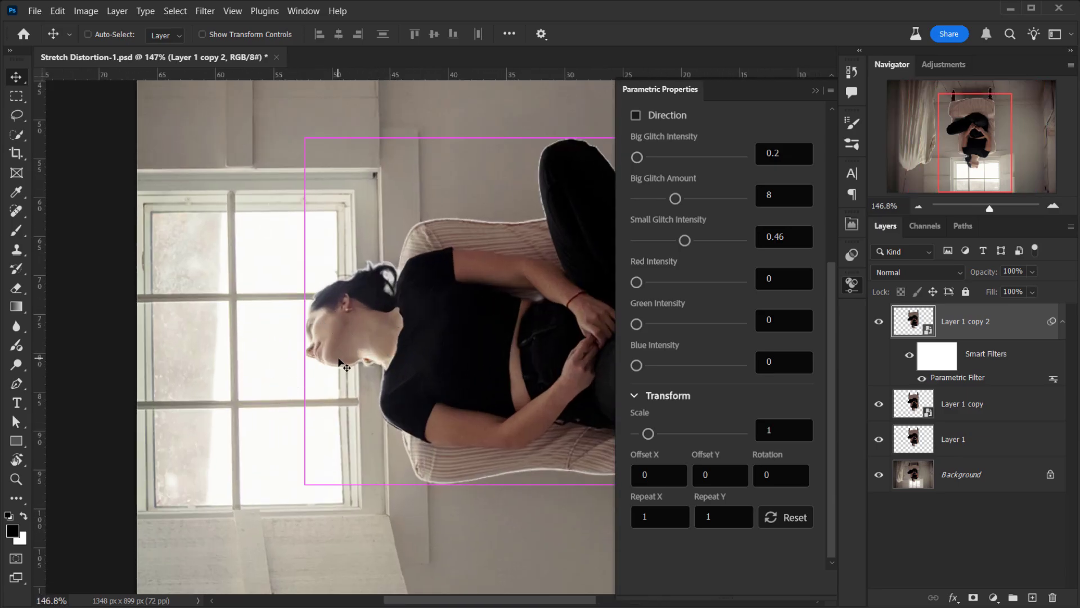
- Rotate the image back upright with Ctrl+Alt+R and close the Parametric Properties panel
key("ctrl+alt+r")
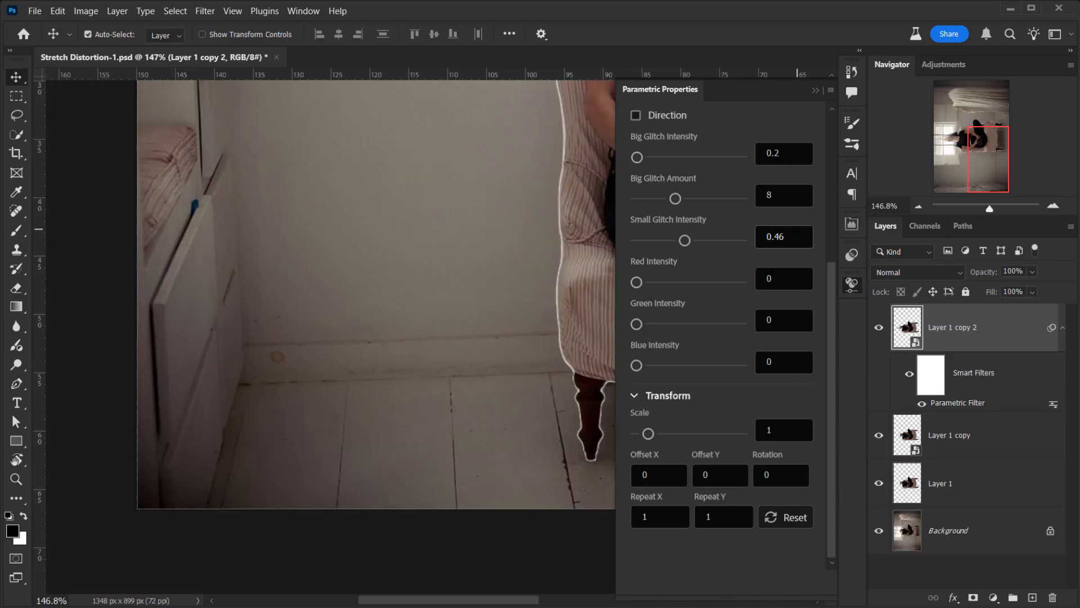
left_click(815, 92)
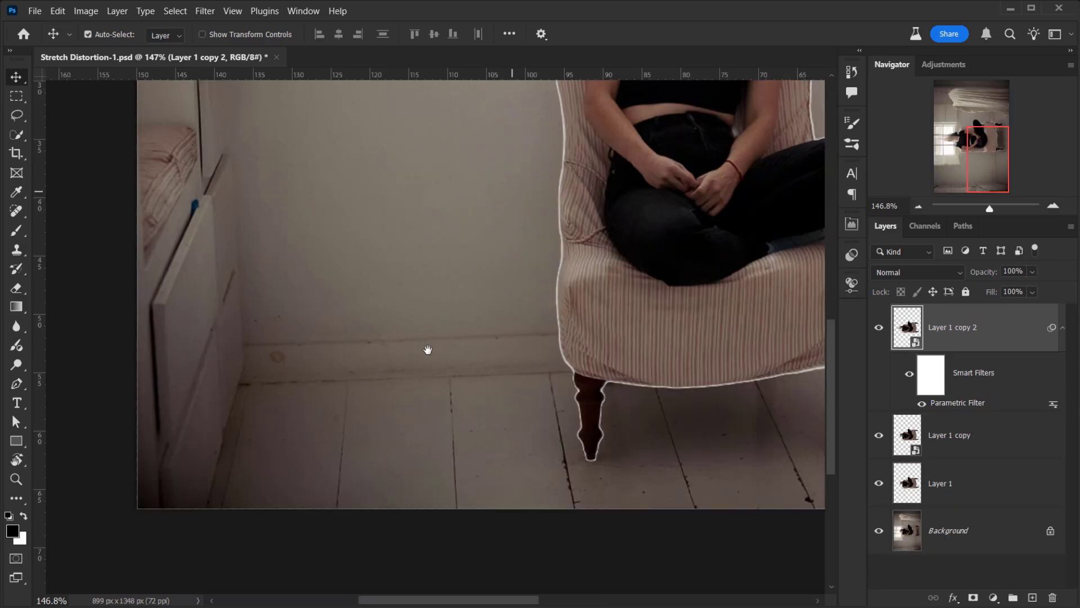
left_click_drag(427, 350, 330, 500)
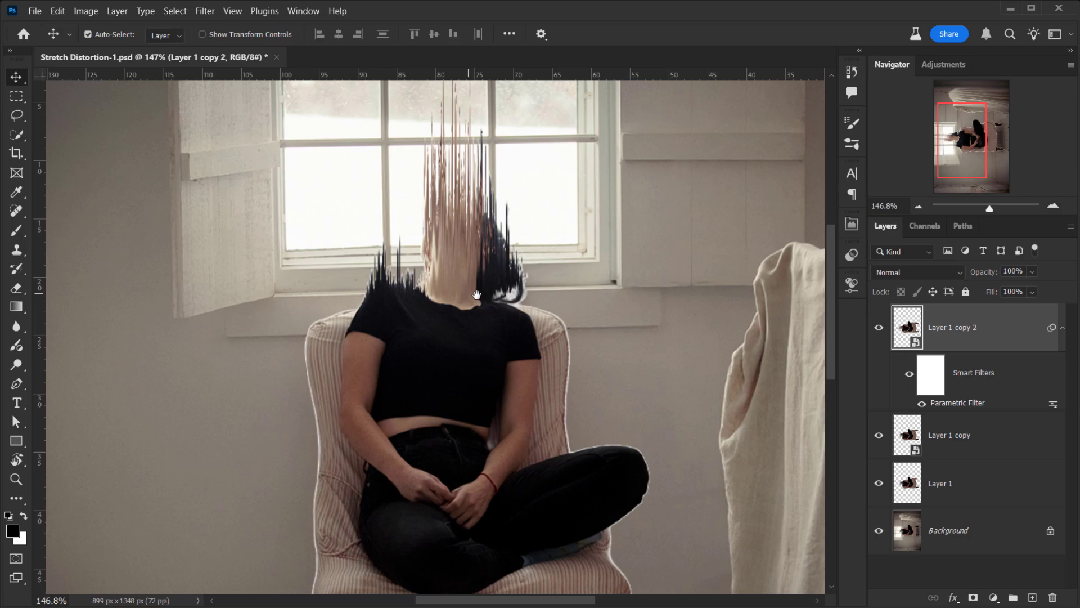
- Select Layer 1 copy together with Layer 1 copy 2 and merge them with Ctrl+E
left_click(1063, 327)
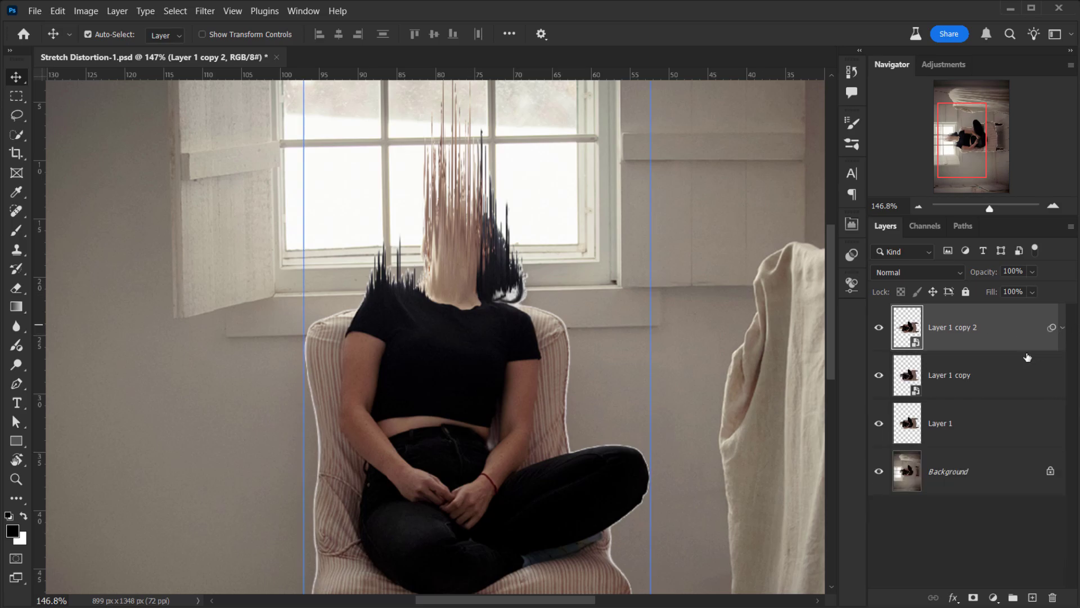
left_click(1002, 375, "shift")
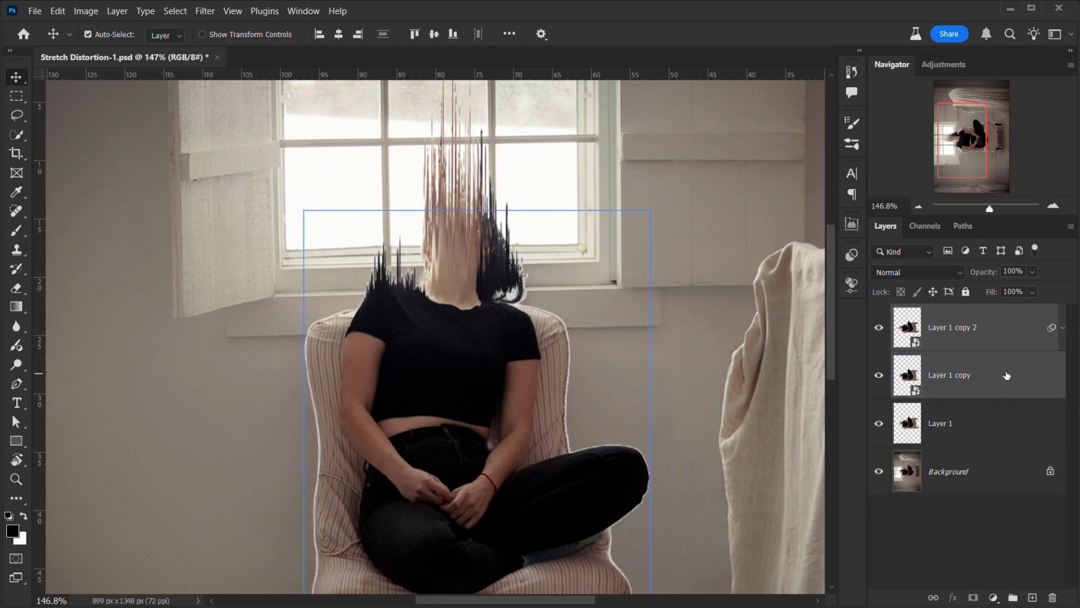
key("ctrl+e")
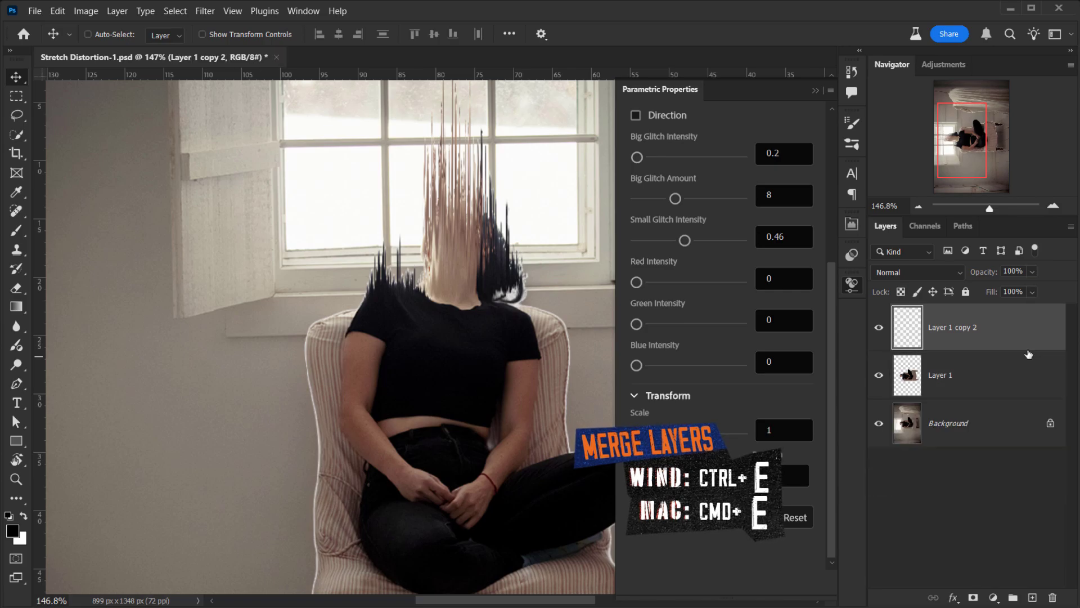
scroll(358, 356, "down", 2)
mouse_move(445, 262)
left_mouse_down()
mouse_move(423, 268)
mouse_move(421, 285)
left_mouse_up()
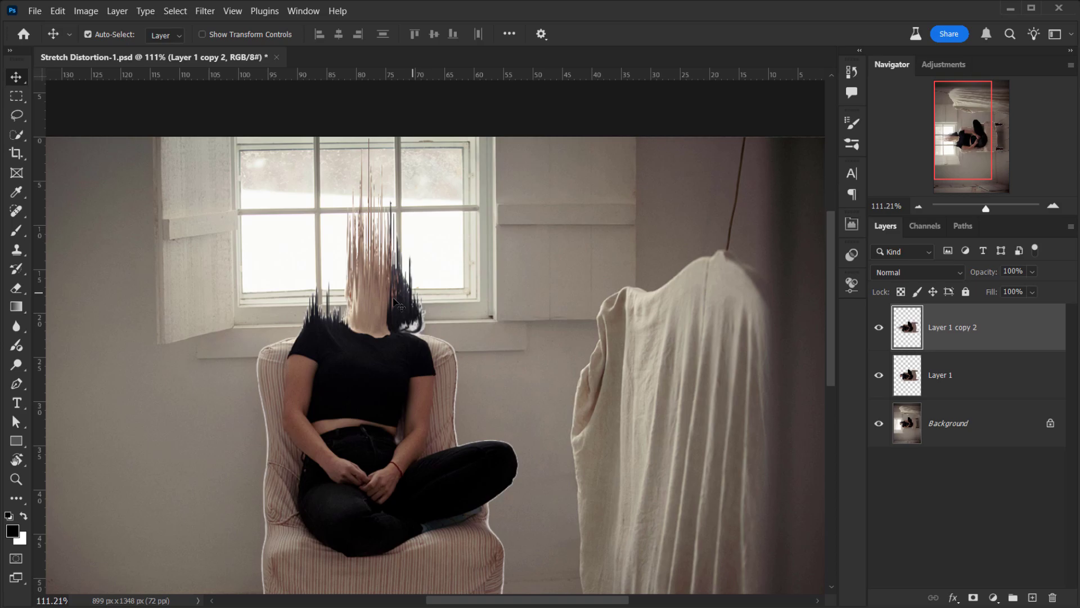
- Try rotating the canvas view, then reset the view rotation to zero
scroll(433, 488, "down", 2)
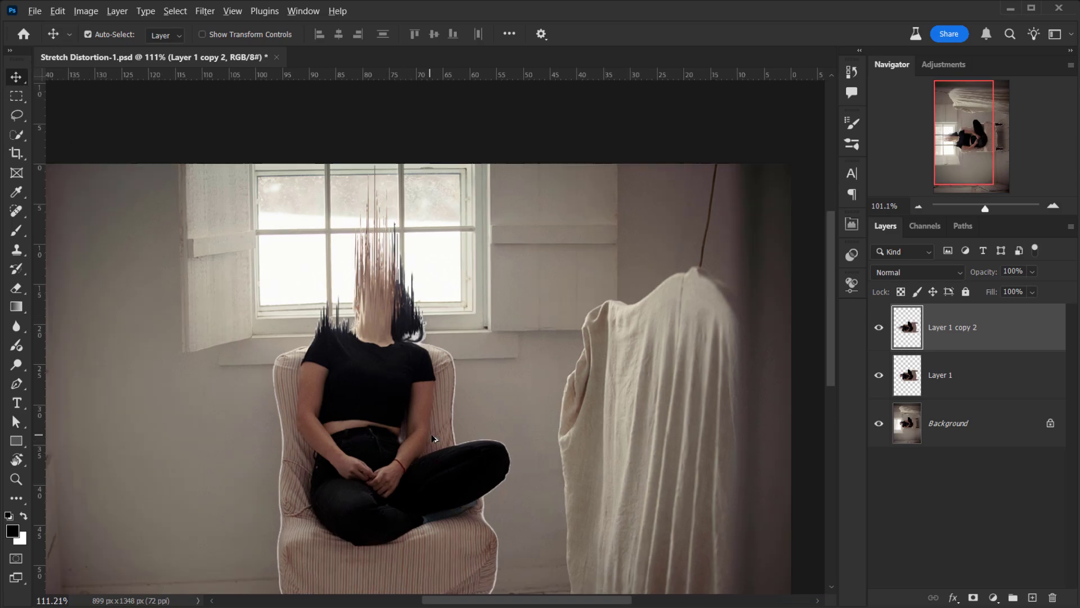
key("r")
left_click_drag(519, 272, 337, 210)
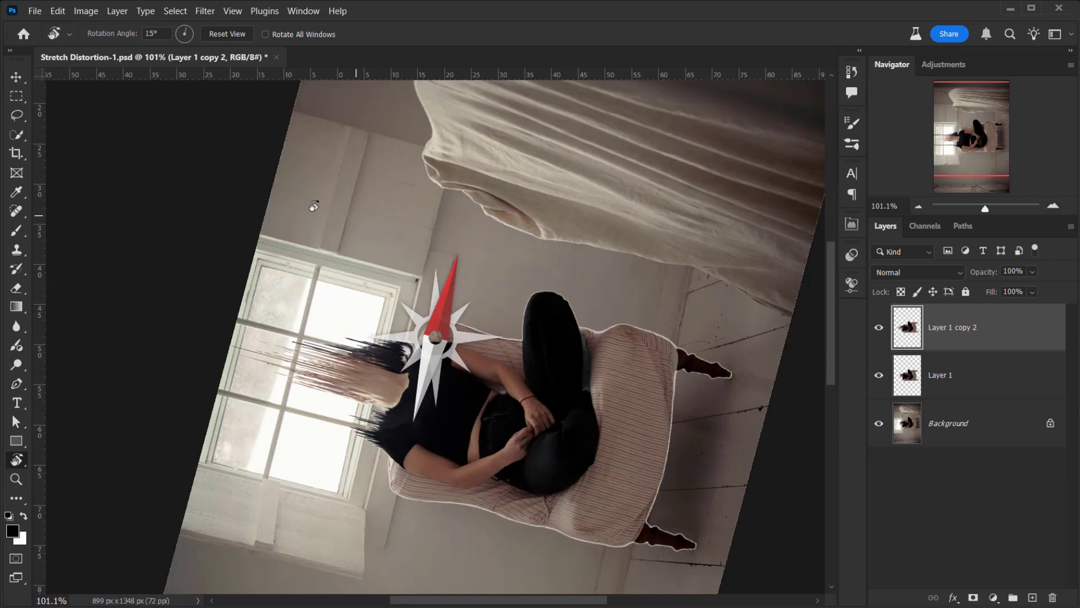
key("Escape")
key("v")
scroll(451, 294, "down", 10)
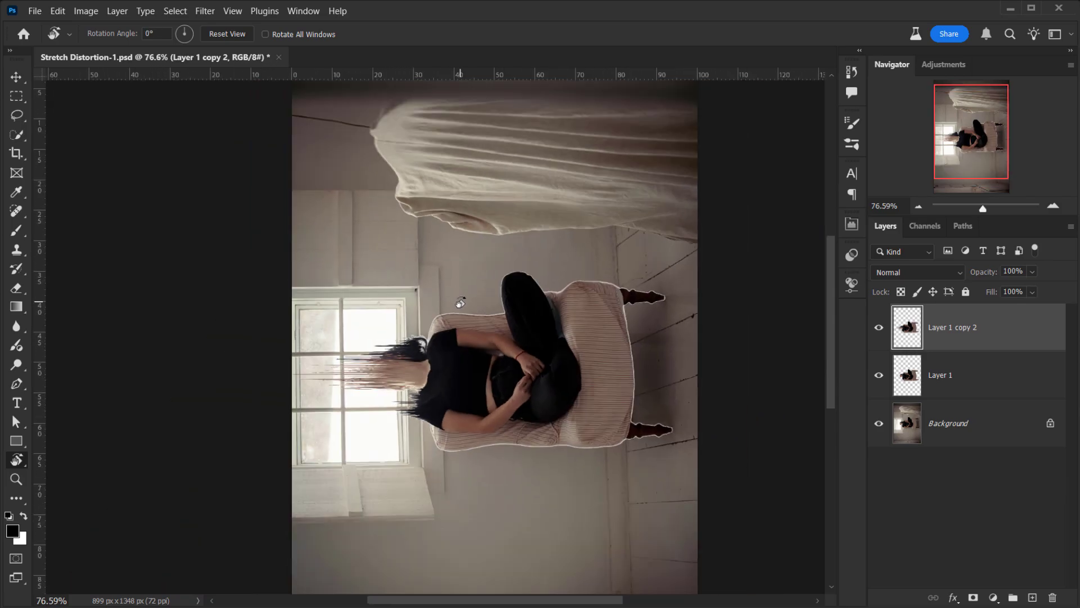
scroll(496, 271, "up", 2)
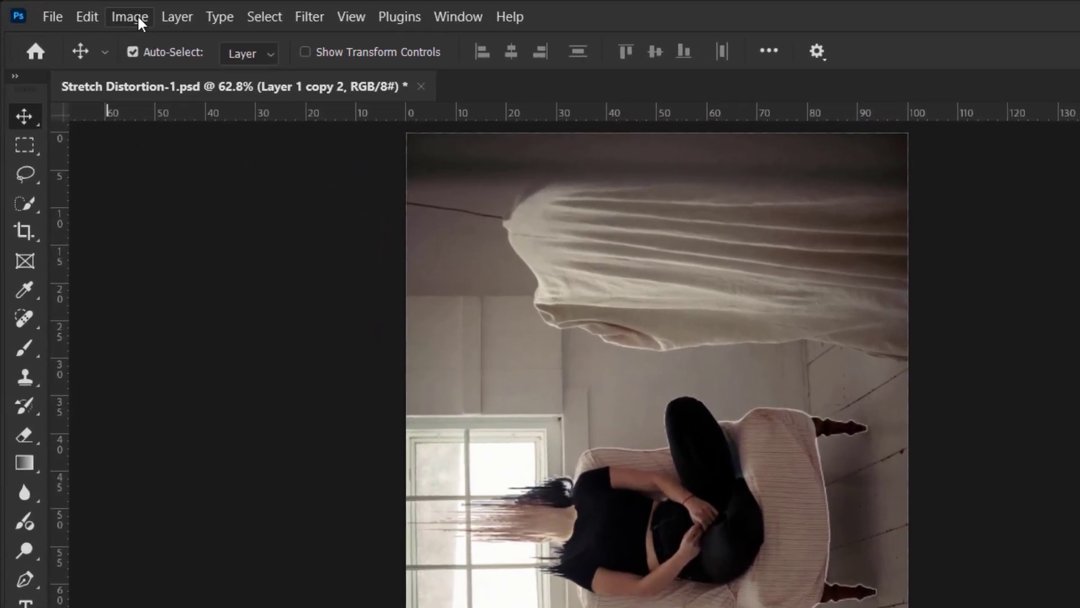
- Rotate the image 90° clockwise so the woman sits upright, framing the head
left_click(86, 11)
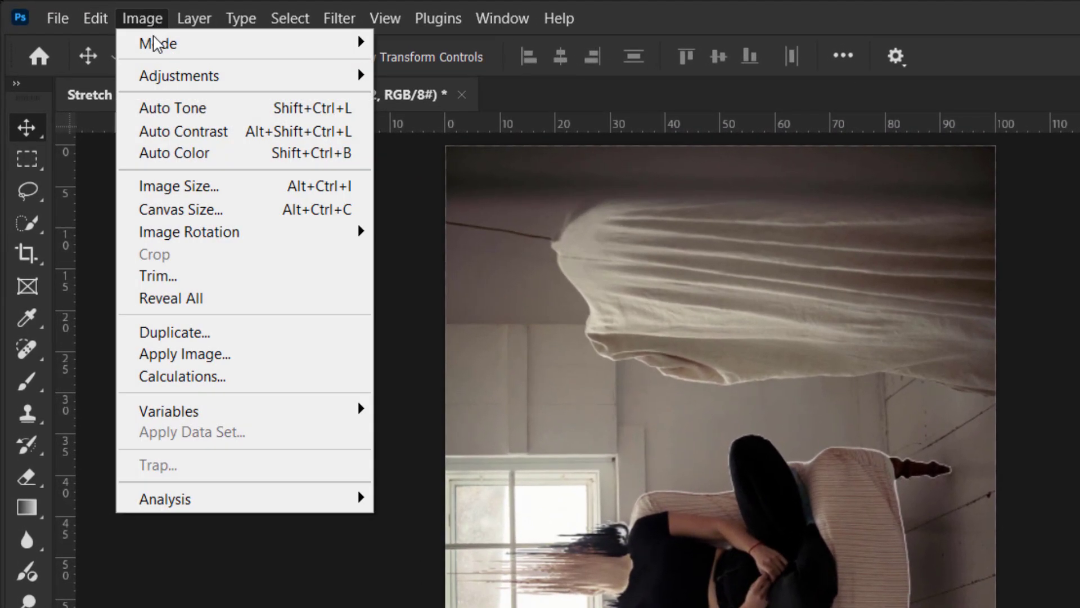
mouse_move(189, 231)
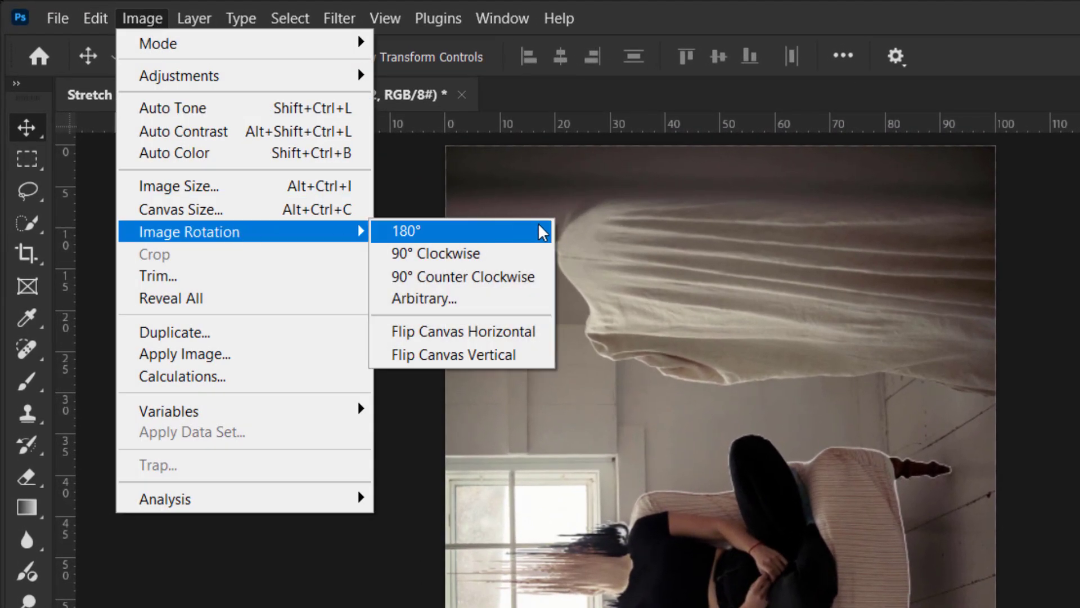
left_click(427, 256)
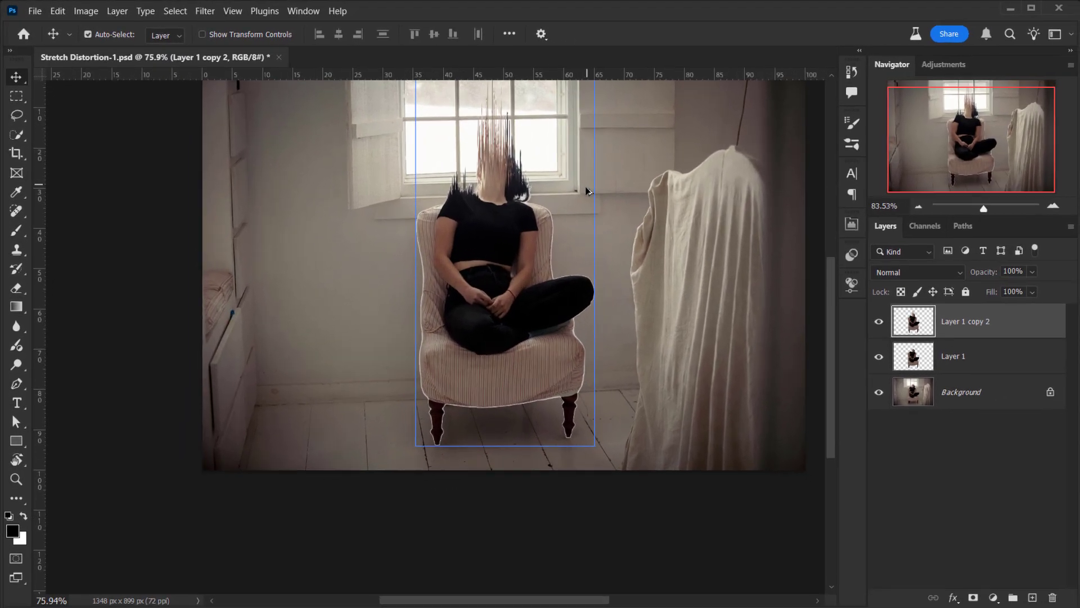
scroll(587, 191, "up", 1)
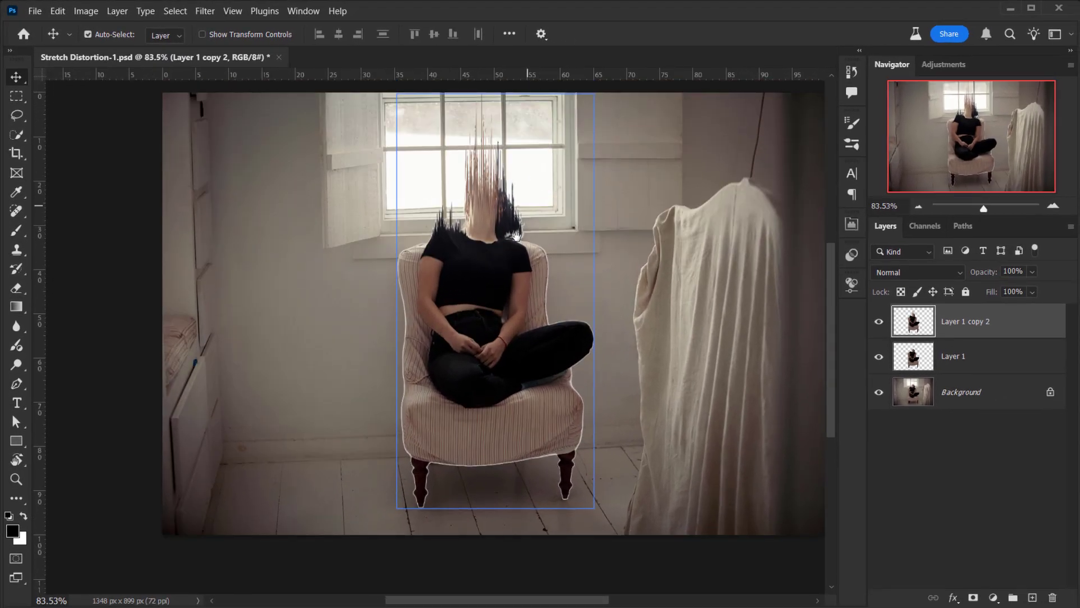
scroll(540, 179, "up", 1)
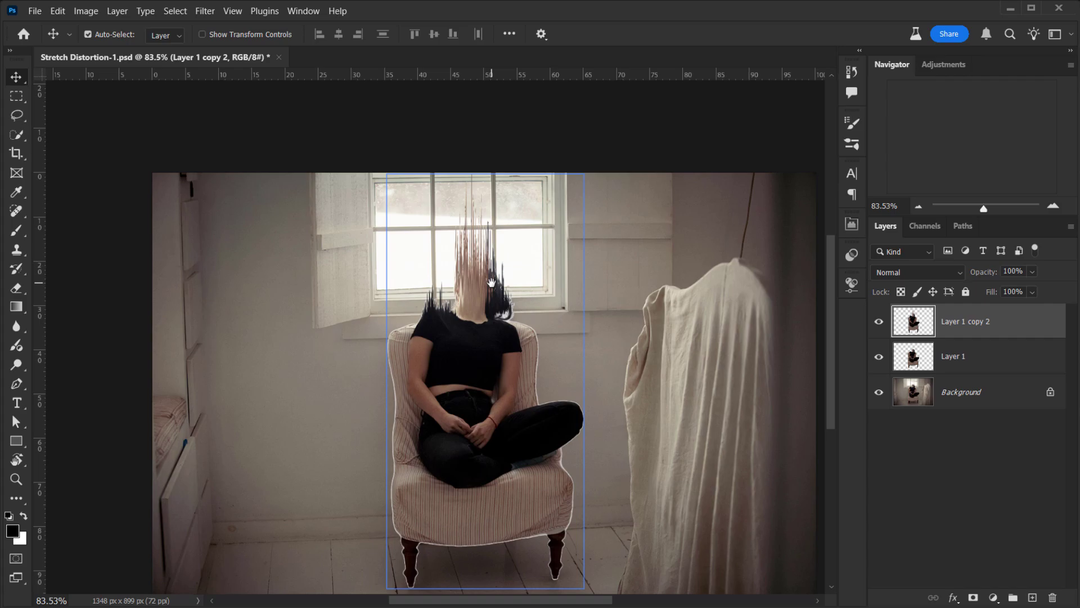
scroll(506, 285, "up", 1)
left_click_drag(709, 336, 600, 251)
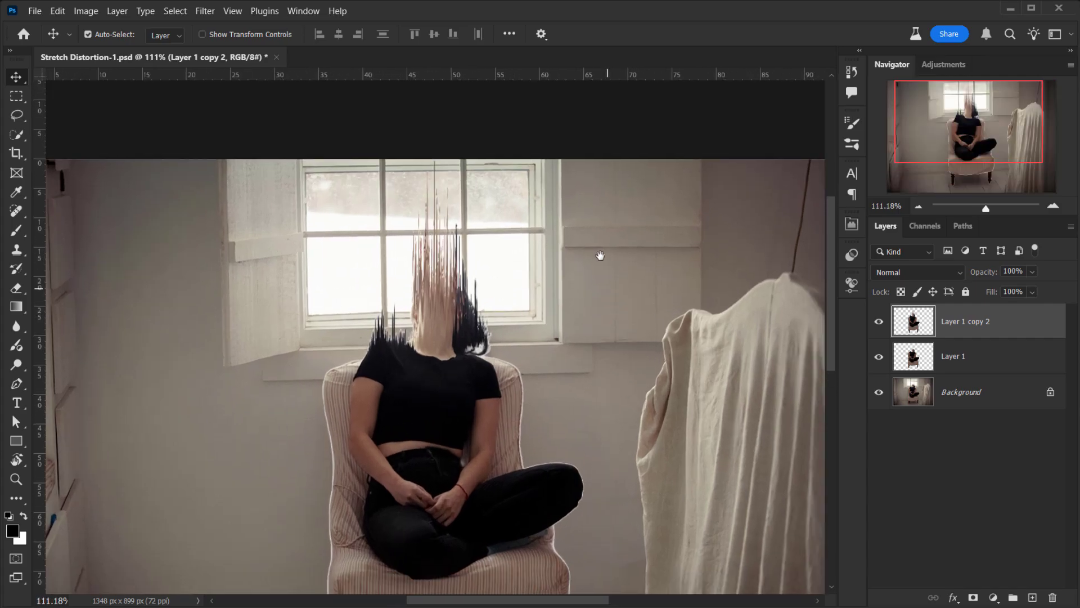
- Add a layer mask to Layer 1 copy 2, enlarge the brush, and compare with the original
left_click(973, 597)
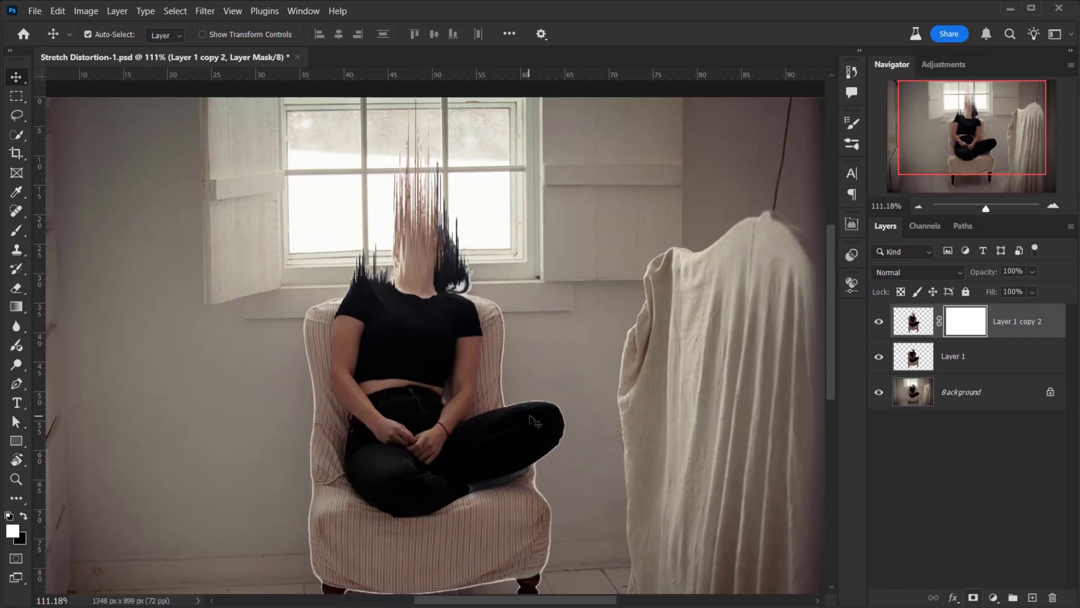
key("b")
key("x")
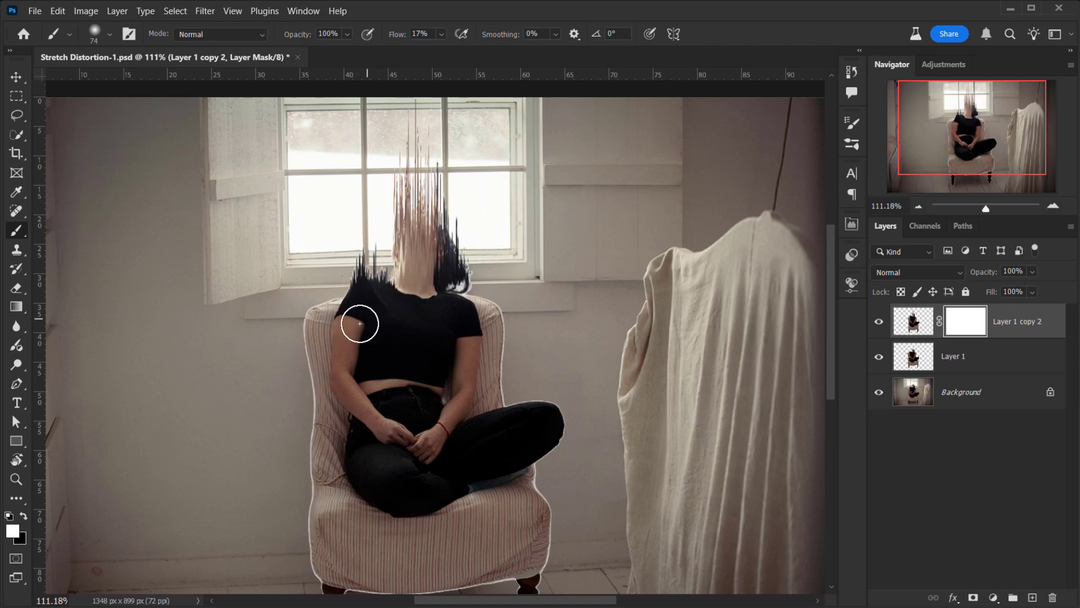
scroll(321, 261, "down", 2)
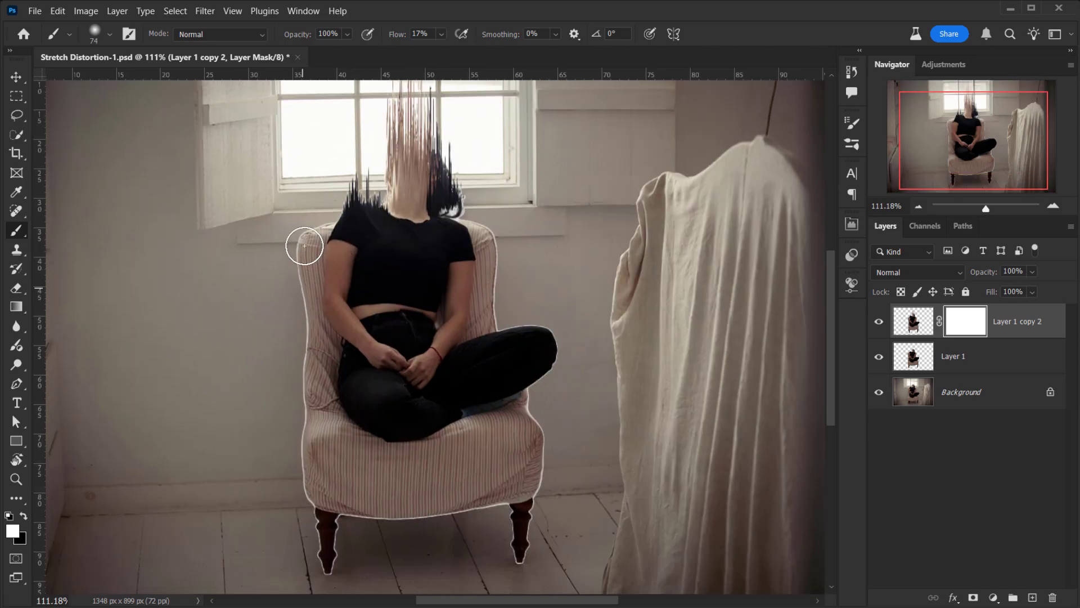
left_click_drag(401, 39, 450, 39)
left_click_drag(289, 225, 299, 232)
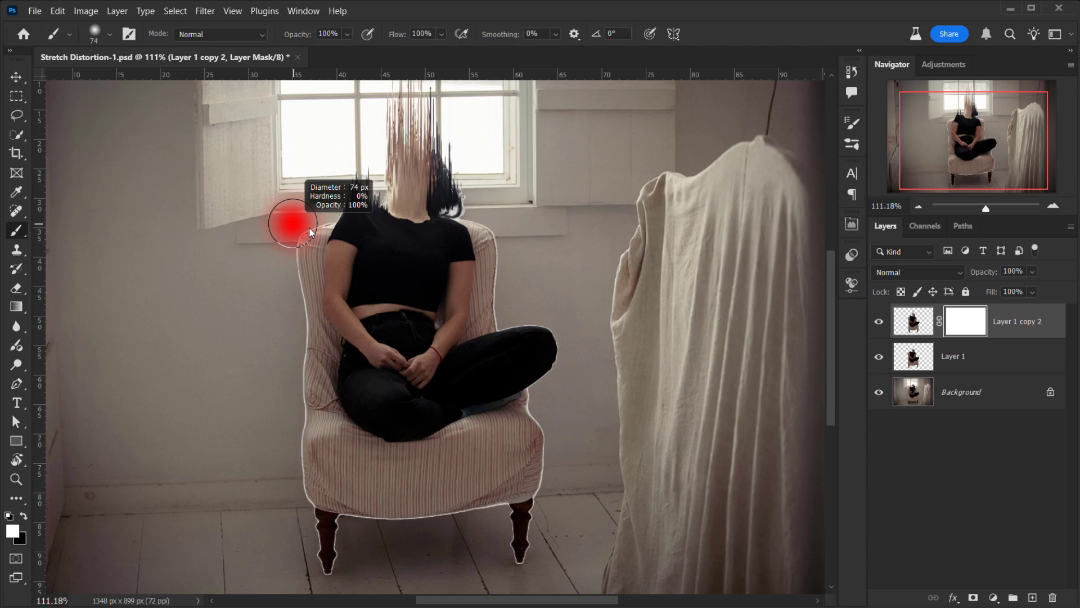
left_click(879, 323)
left_click(880, 323)
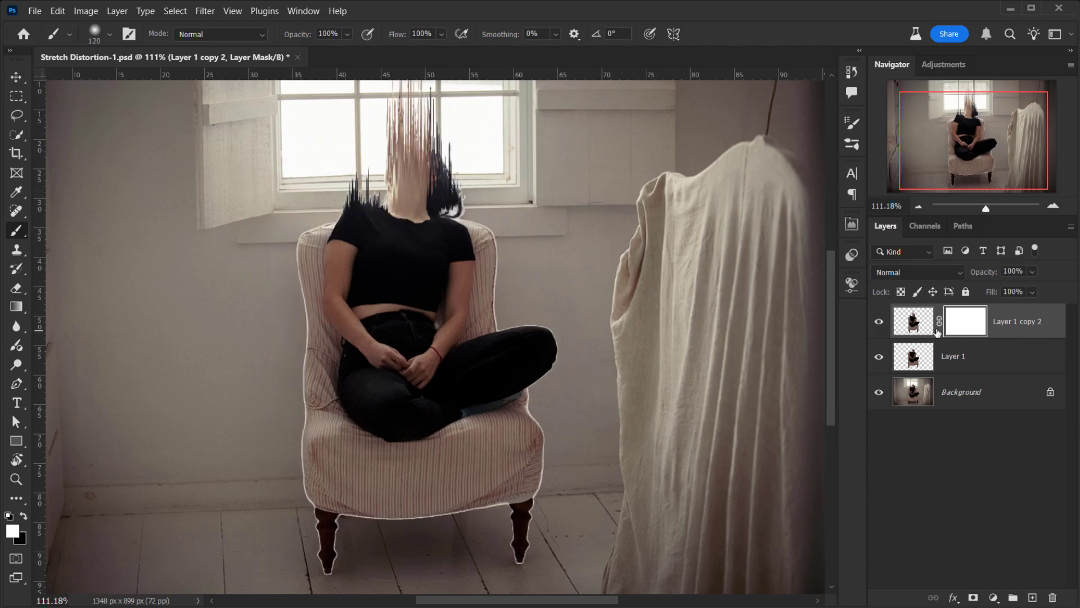
left_click(878, 322)
- Paint black on the mask over the chair halo, hair fringe, ear and face edge
key("x")
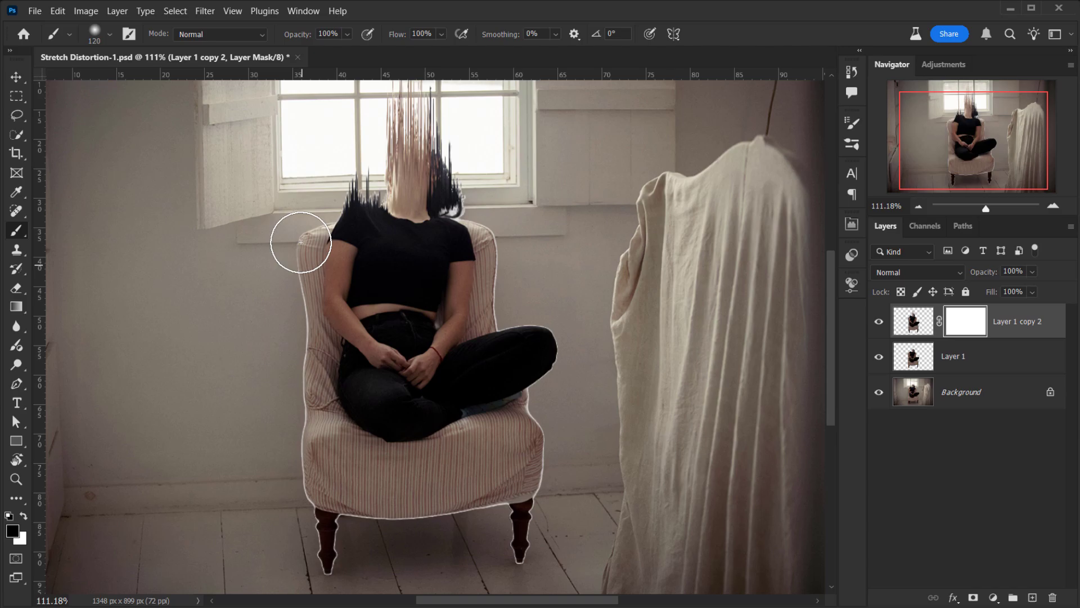
mouse_move(302, 284)
left_mouse_down()
mouse_move(401, 551)
mouse_move(463, 513)
mouse_move(545, 540)
mouse_move(494, 241)
mouse_move(406, 332)
mouse_move(439, 318)
mouse_move(478, 331)
left_mouse_up()
scroll(449, 219, "up", 2)
scroll(449, 219, "up", 3)
right_click(482, 289, "alt")
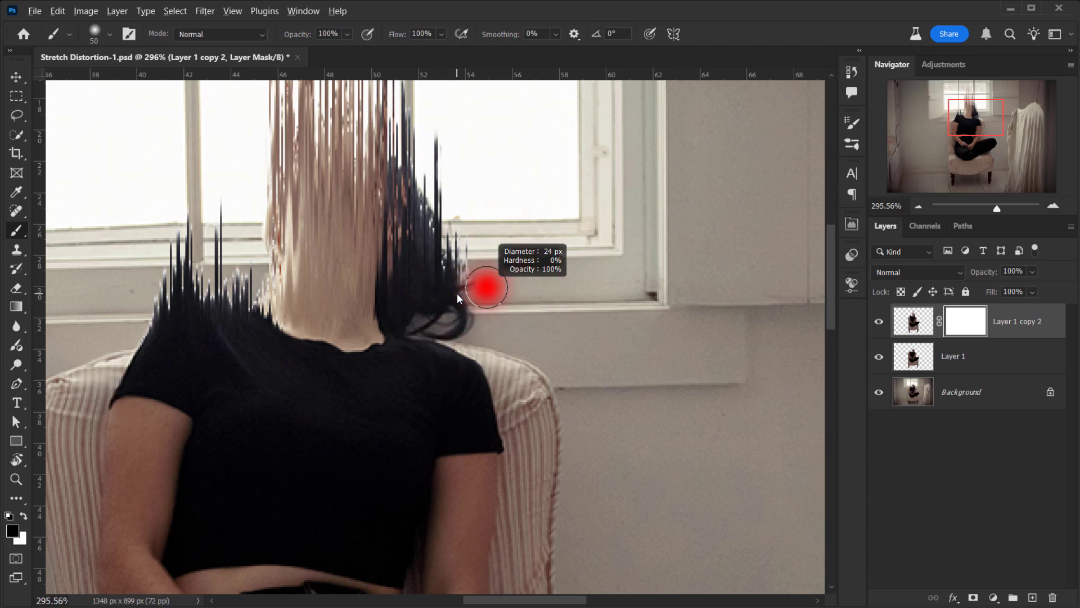
left_click_drag(474, 243, 478, 289)
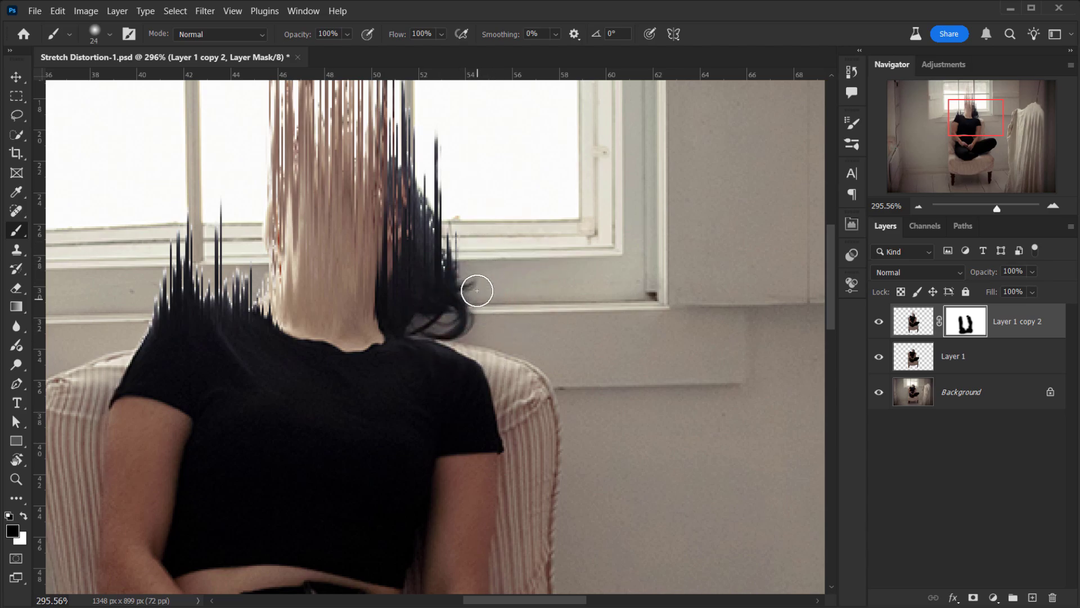
right_click(388, 357, "alt")
left_click_drag(334, 351, 383, 370)
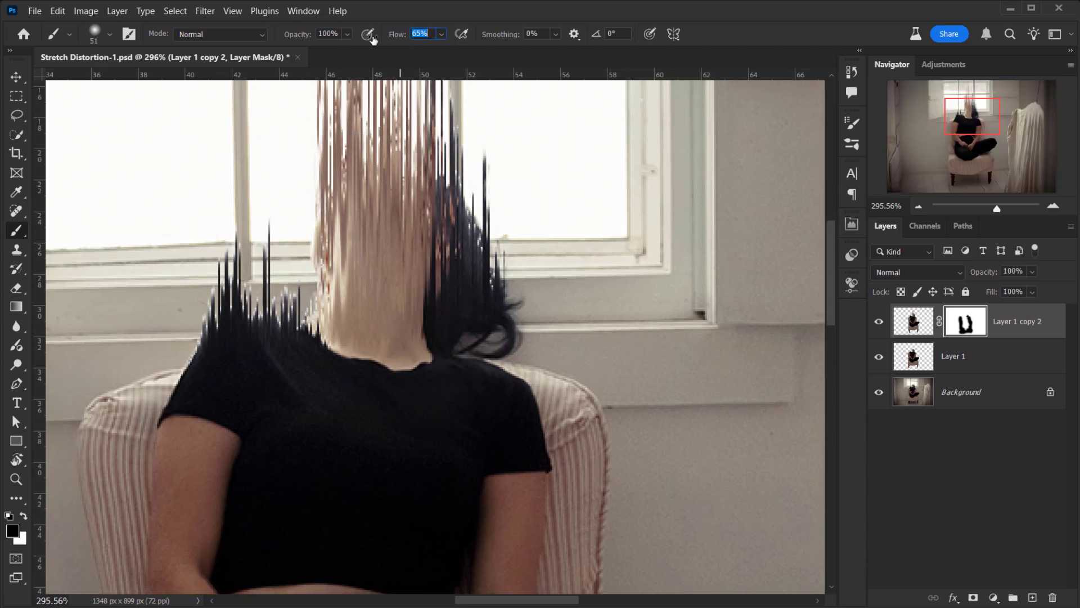
type("10")
scroll(405, 325, "up", 2)
left_click_drag(456, 225, 459, 321)
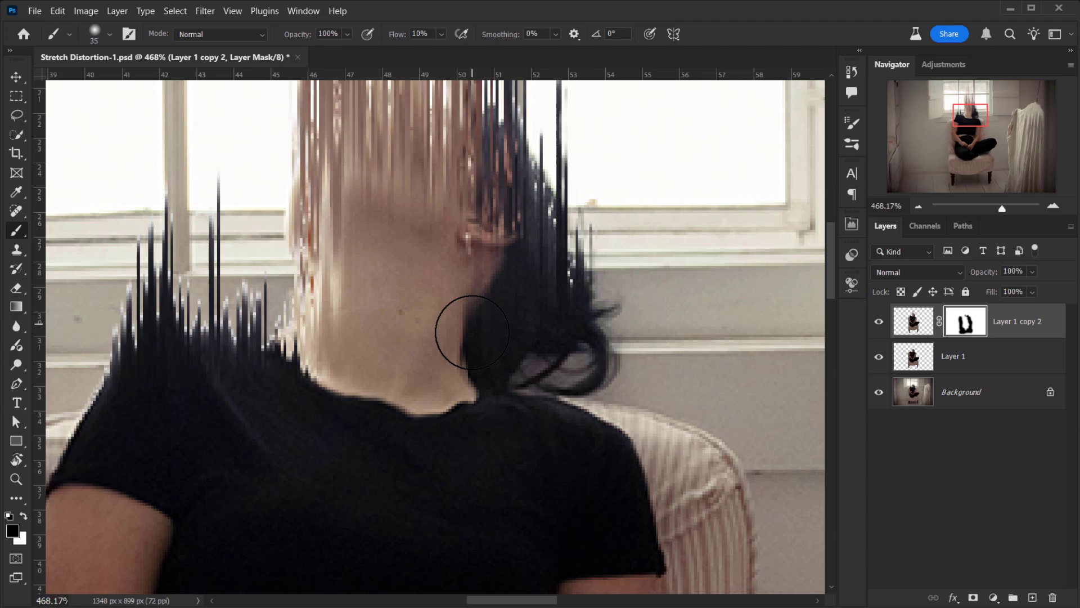
left_click_drag(309, 214, 309, 365)
- Set a larger white brush for restoring detail and bring the head back into view
key("x")
scroll(313, 360, "down", 2)
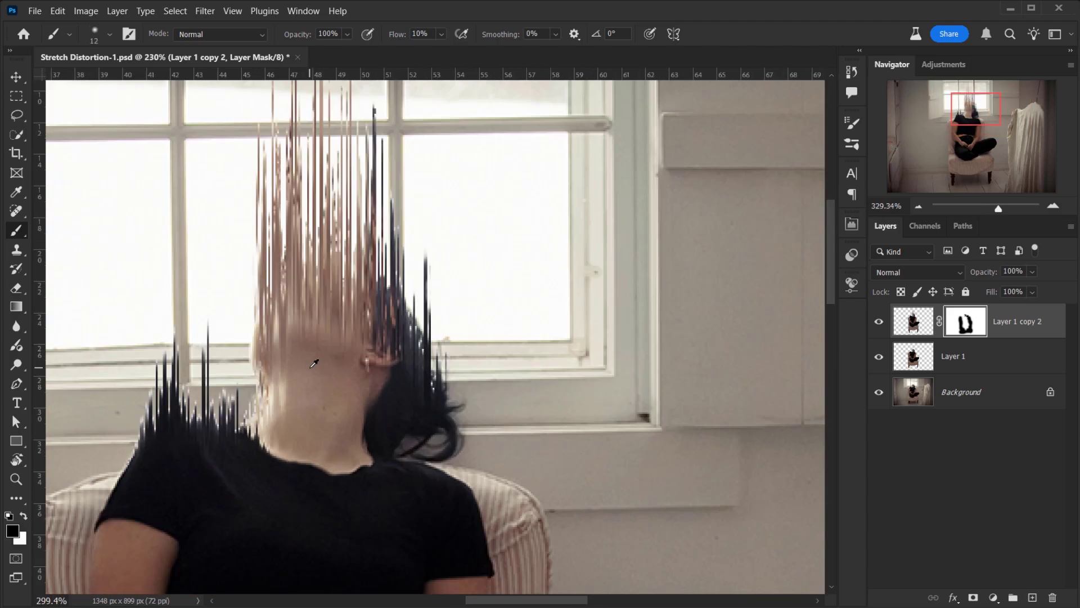
scroll(279, 364, "up", 1)
key("bracketright")
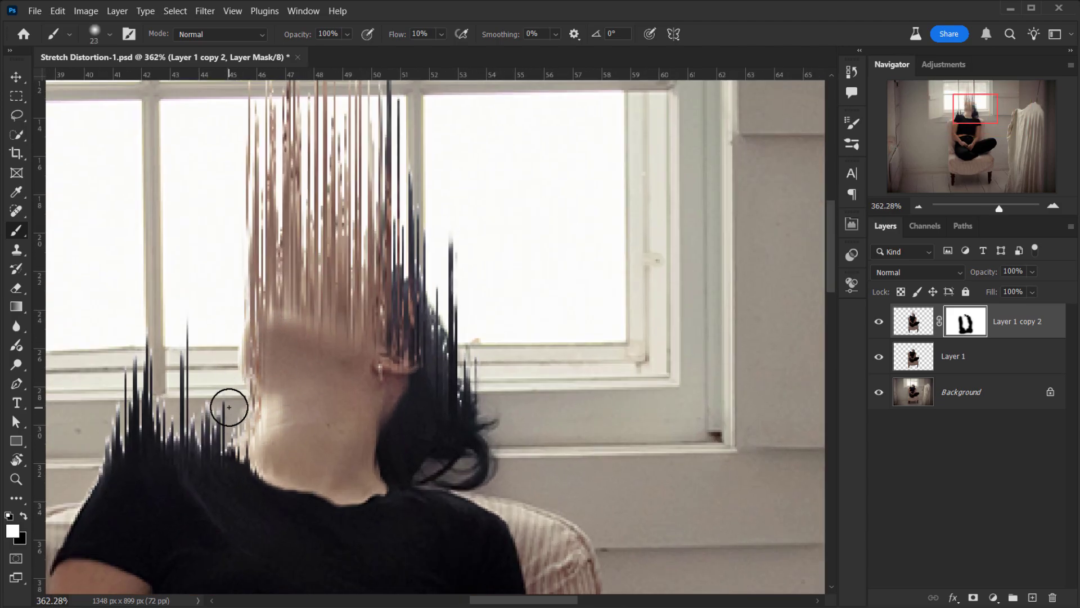
key("x")
scroll(360, 304, "up", 1)
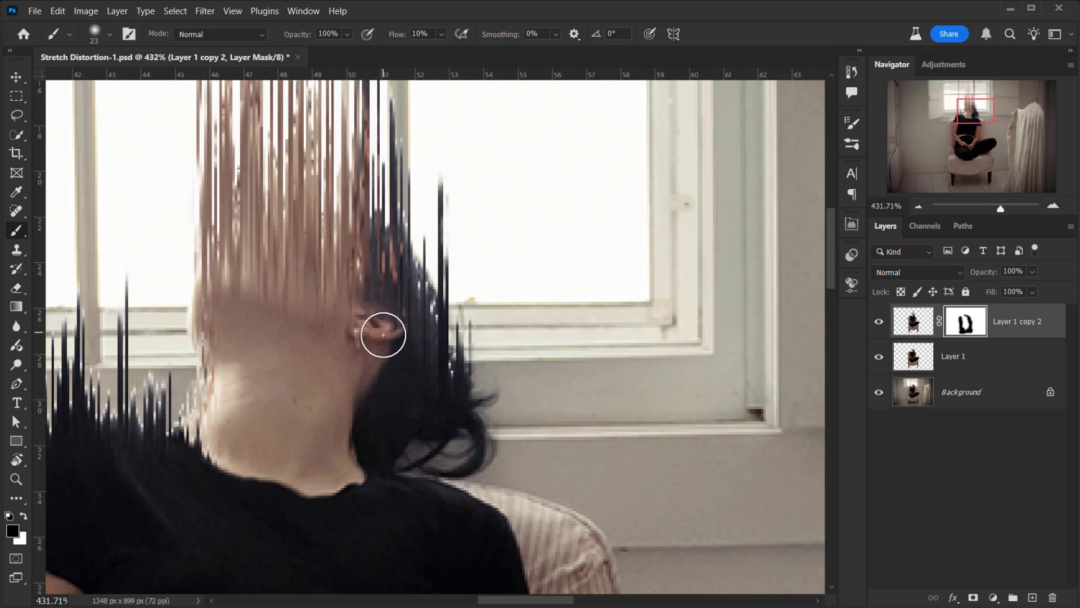
scroll(363, 346, "down", 3)
scroll(380, 356, "down", 2)
scroll(418, 321, "up", 2)
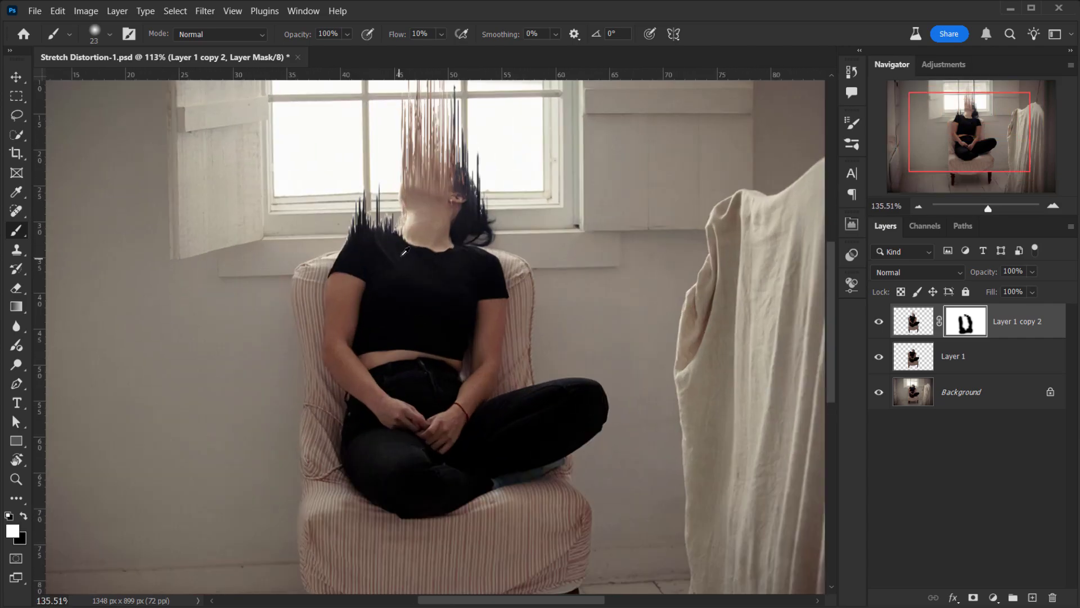
scroll(394, 318, "up", 2)
left_click_drag(366, 315, 327, 411)
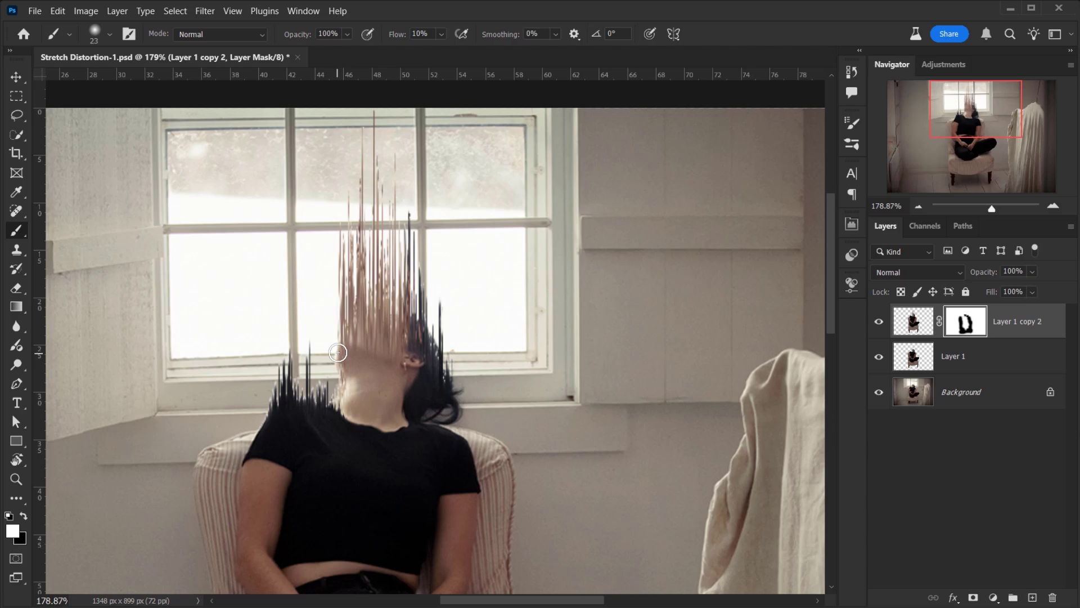
scroll(338, 353, "down", 2)
scroll(420, 378, "down", 1)
scroll(419, 376, "down", 1)
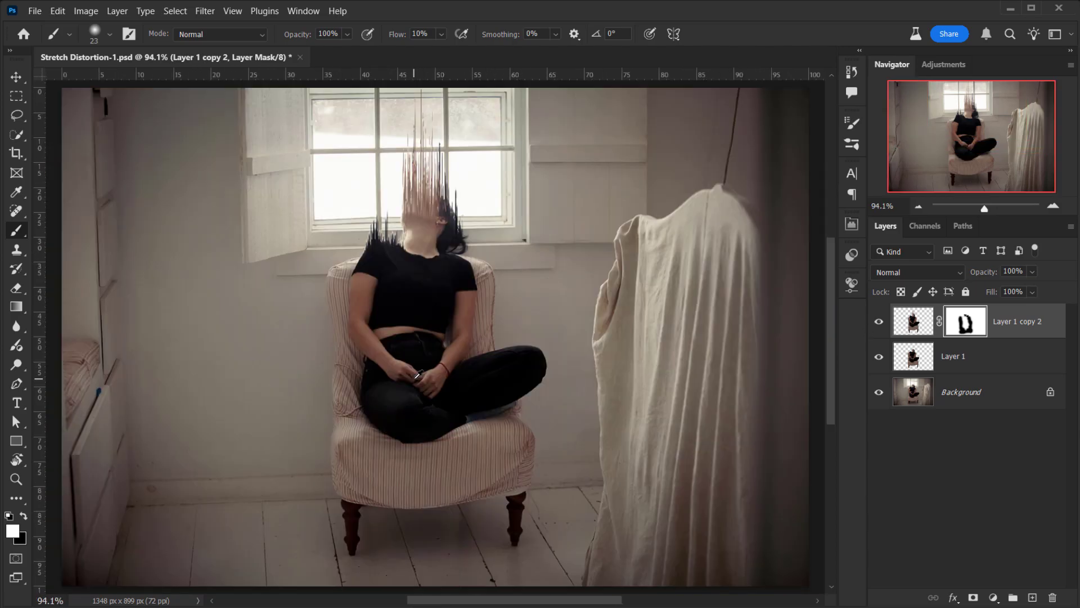
- Add a Color Lookup adjustment layer using the DropBlues.3DL look and collapse Properties
left_click(994, 597)
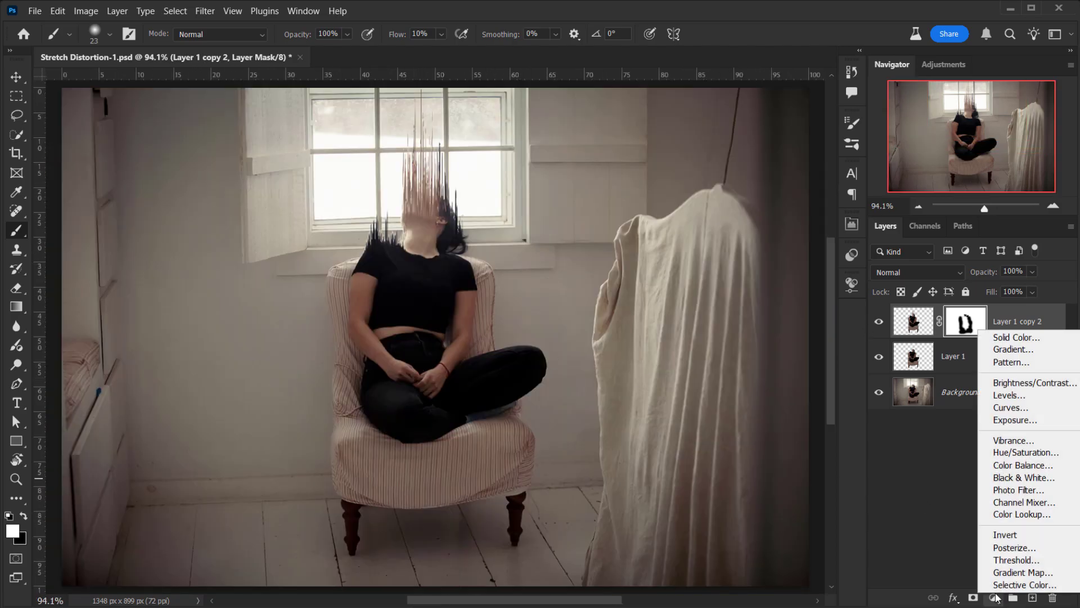
left_click(1020, 514)
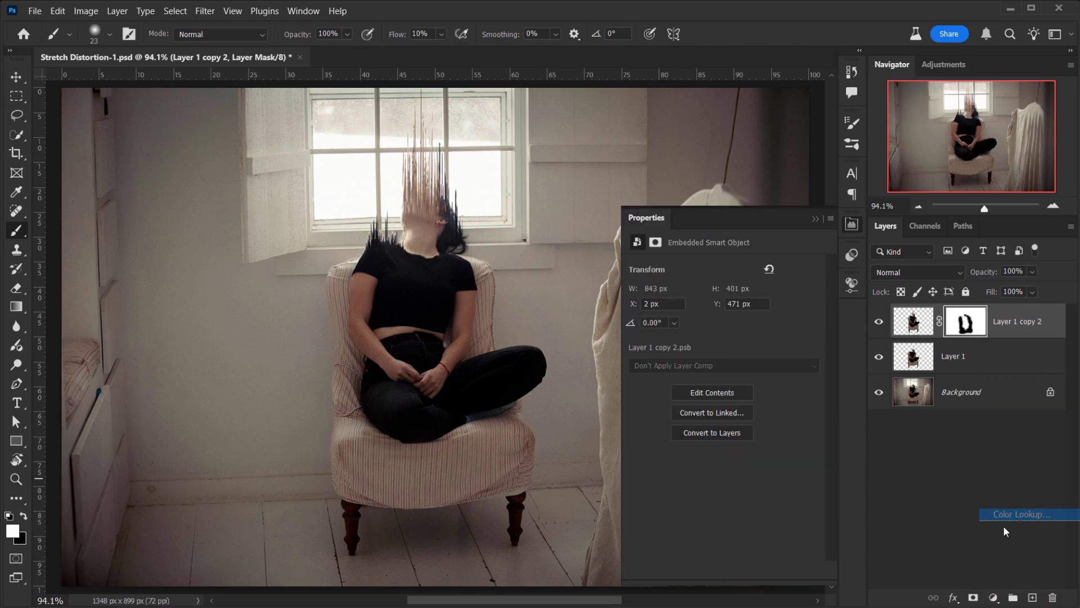
left_click(788, 267)
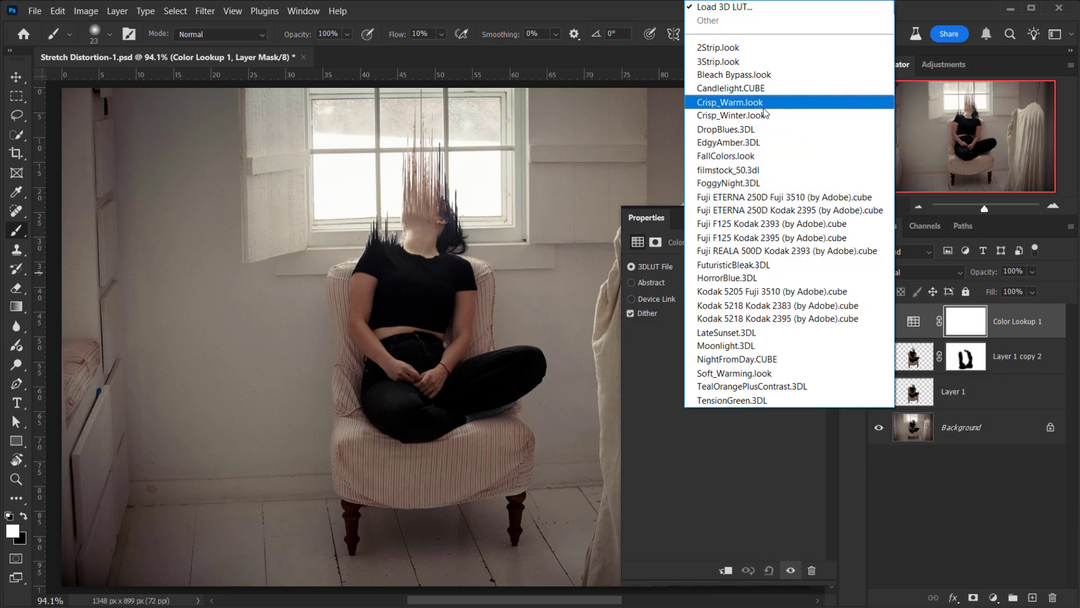
left_click(766, 130)
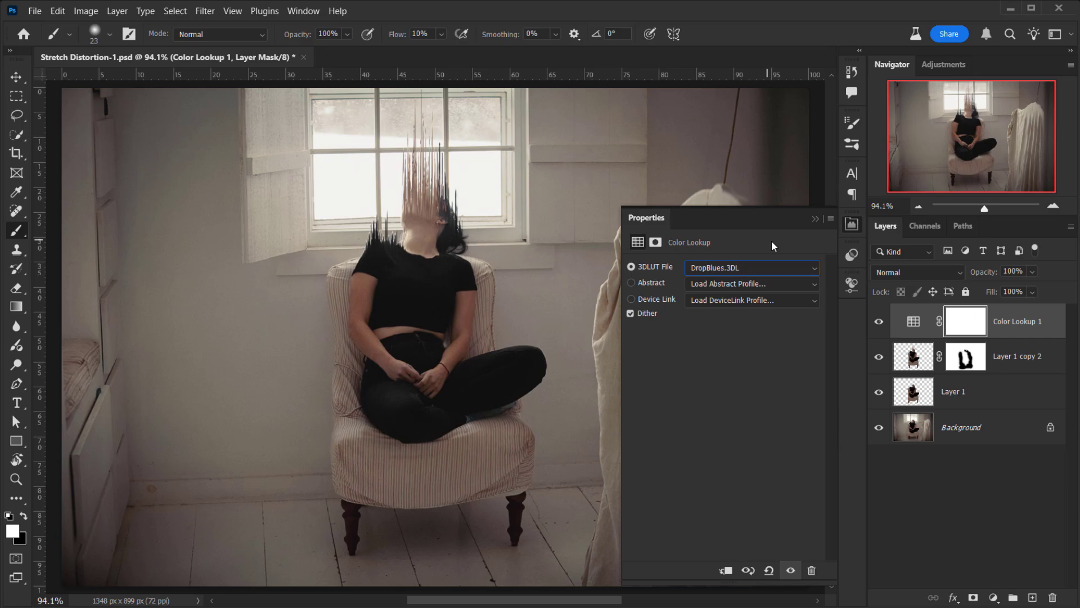
left_click(815, 218)
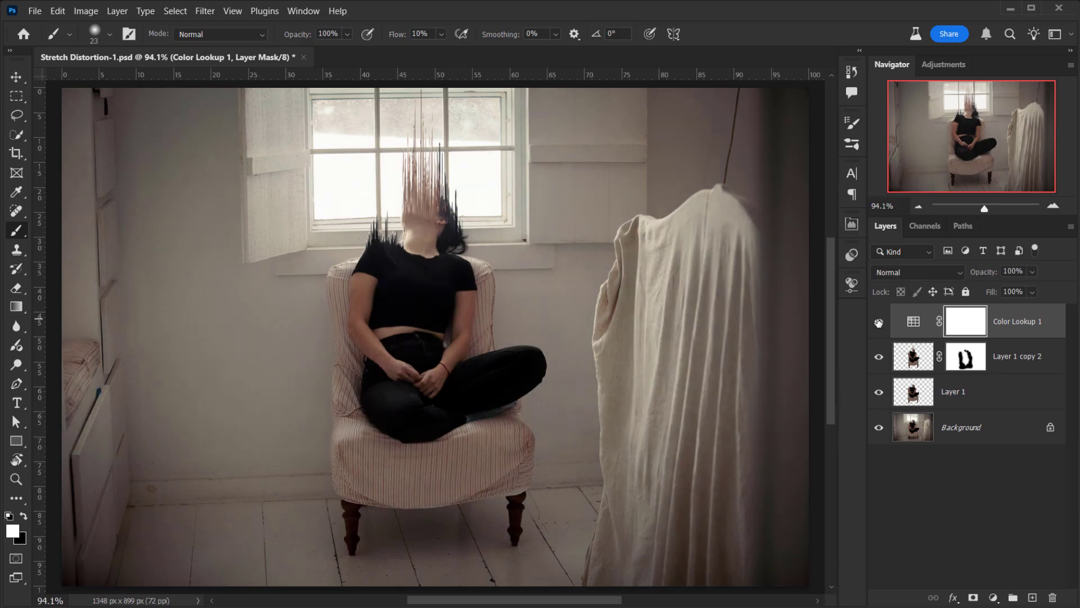
scroll(413, 201, "up", 3)
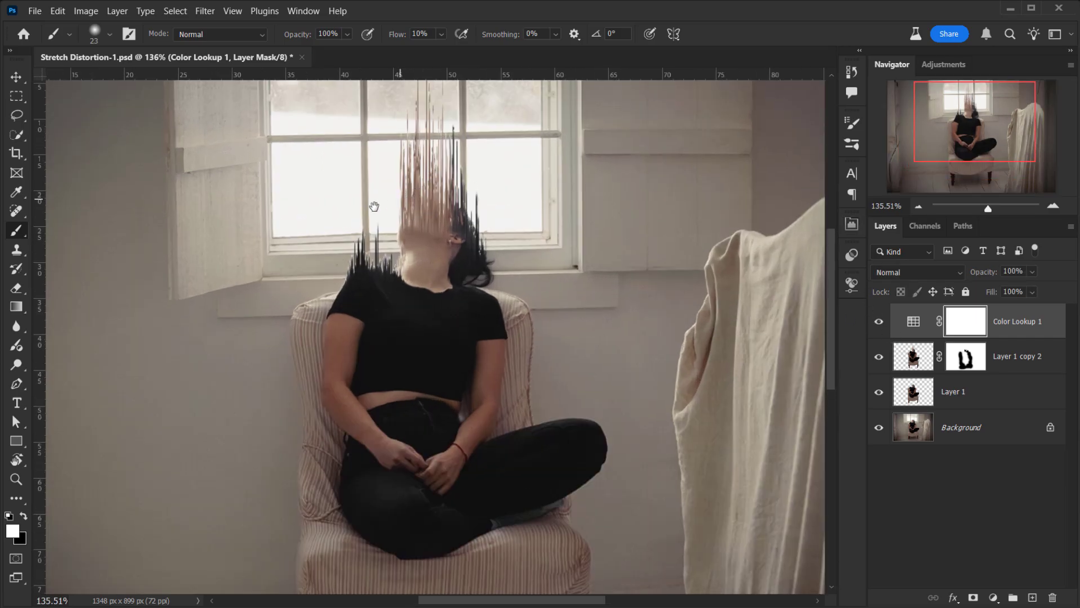
left_click_drag(372, 209, 337, 211)
scroll(642, 344, "down", 3)
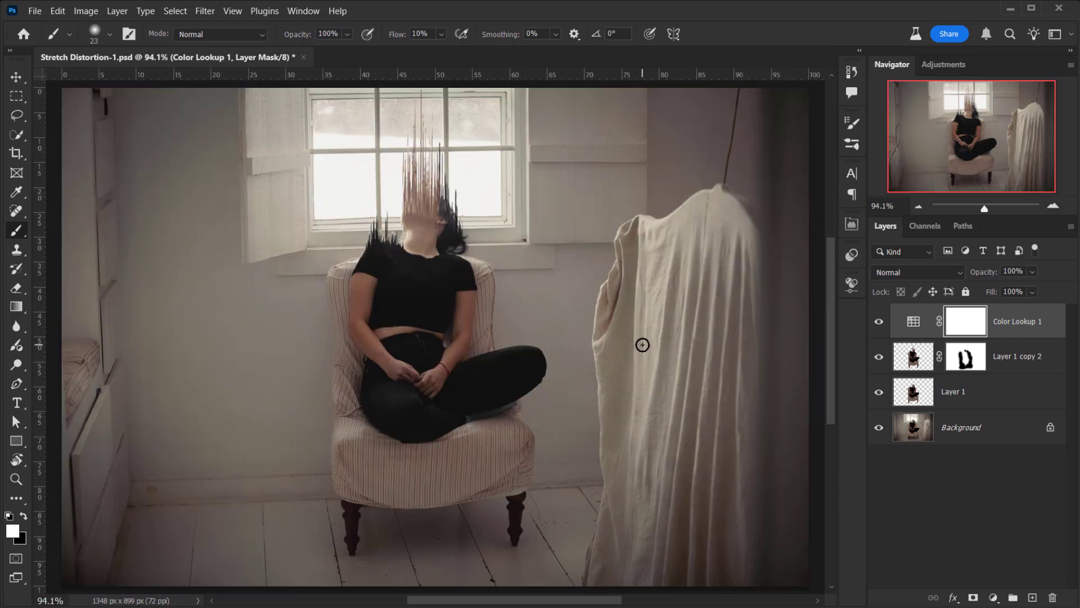
- Add a Levels layer with gamma 0.79, output black 17 and output white 244
left_click(993, 597)
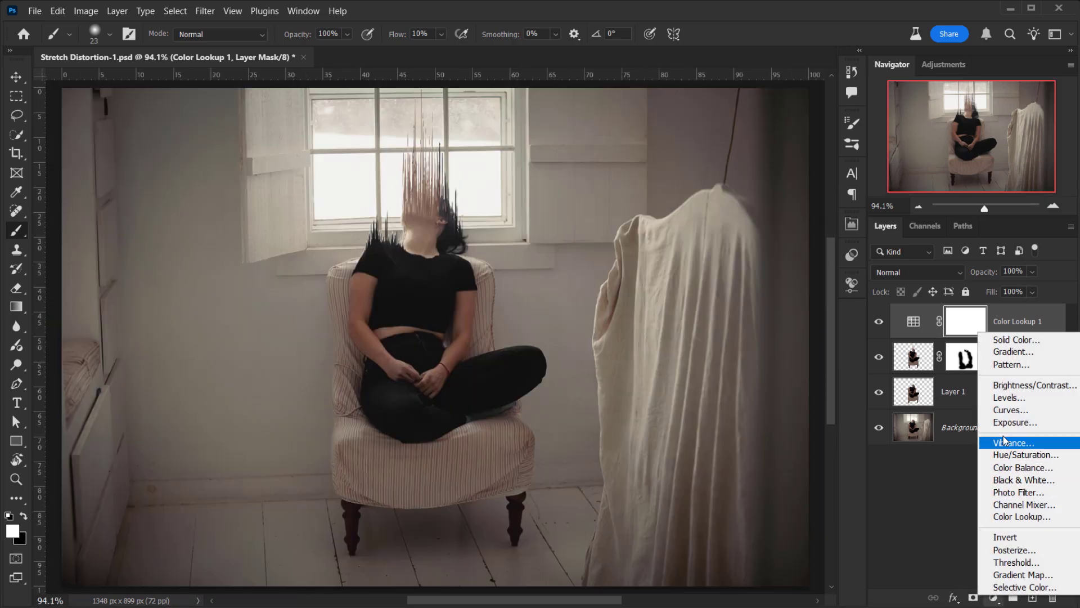
left_click(1002, 398)
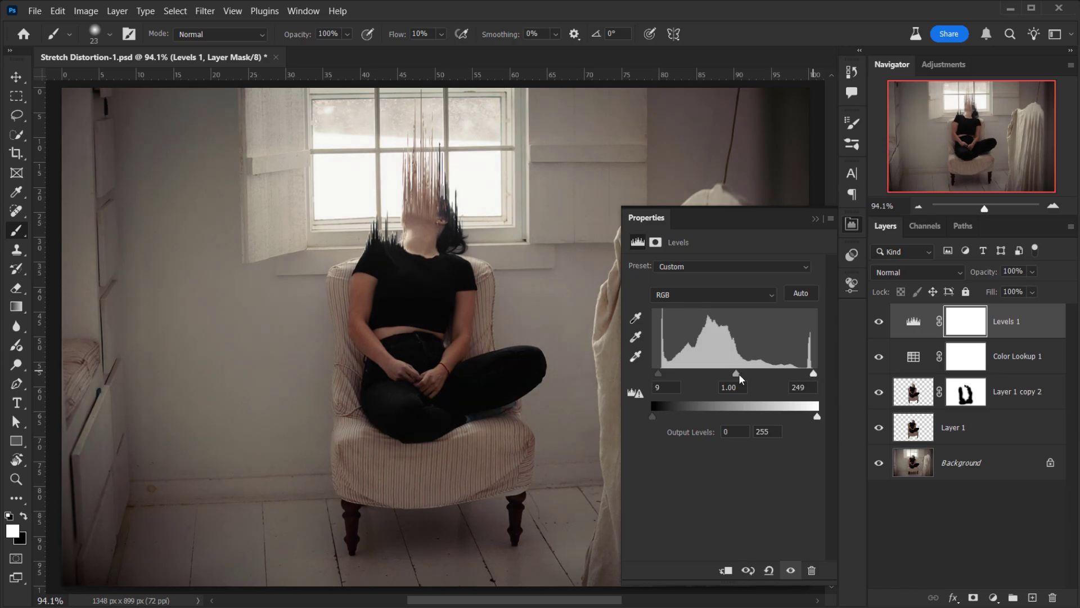
left_click_drag(739, 373, 747, 373)
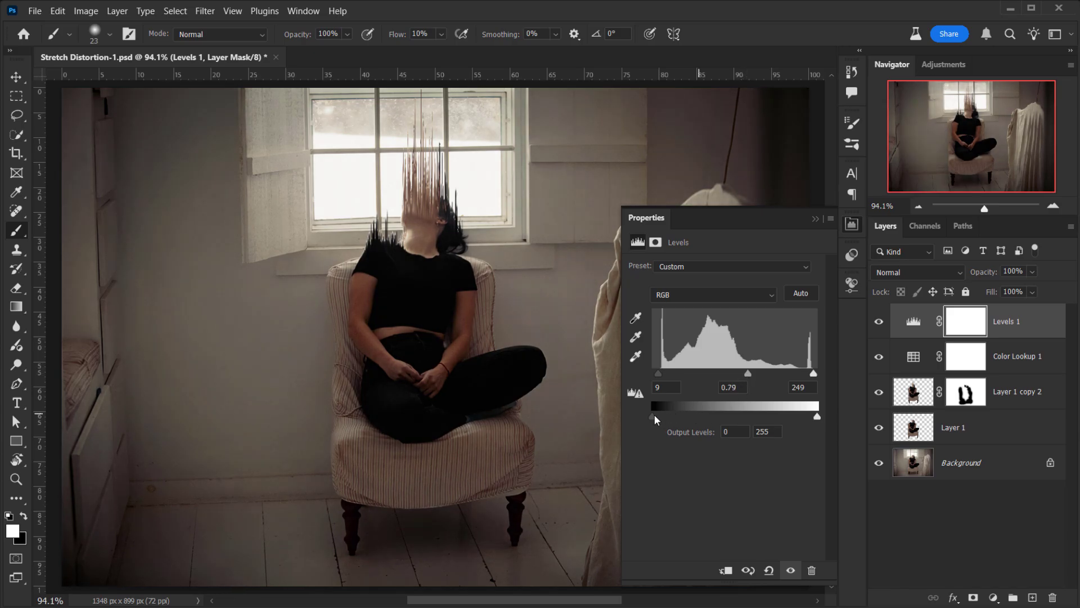
left_click_drag(653, 414, 662, 414)
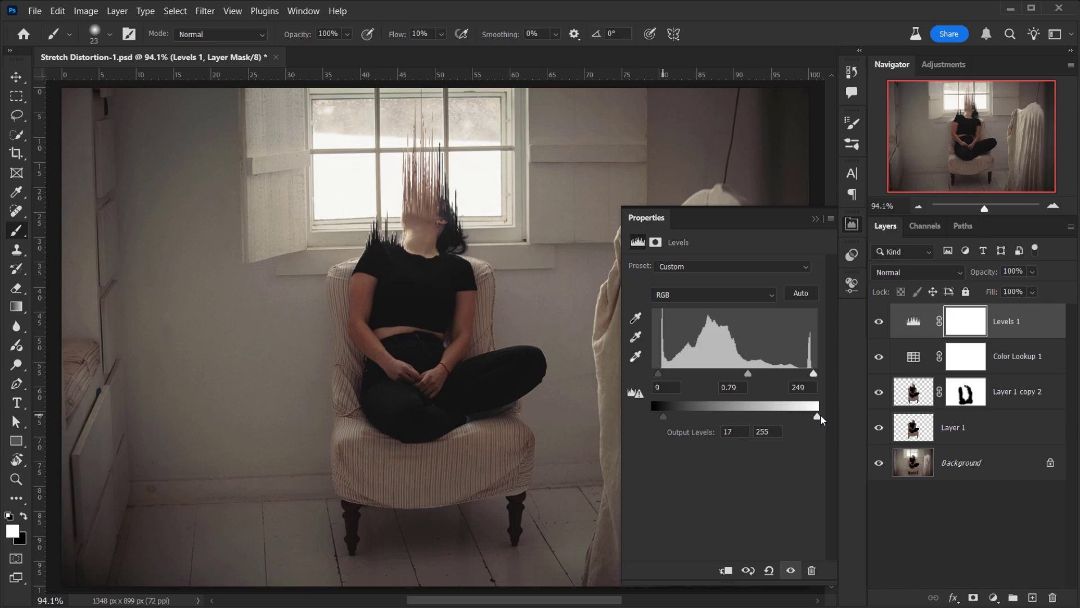
left_click_drag(818, 416, 808, 416)
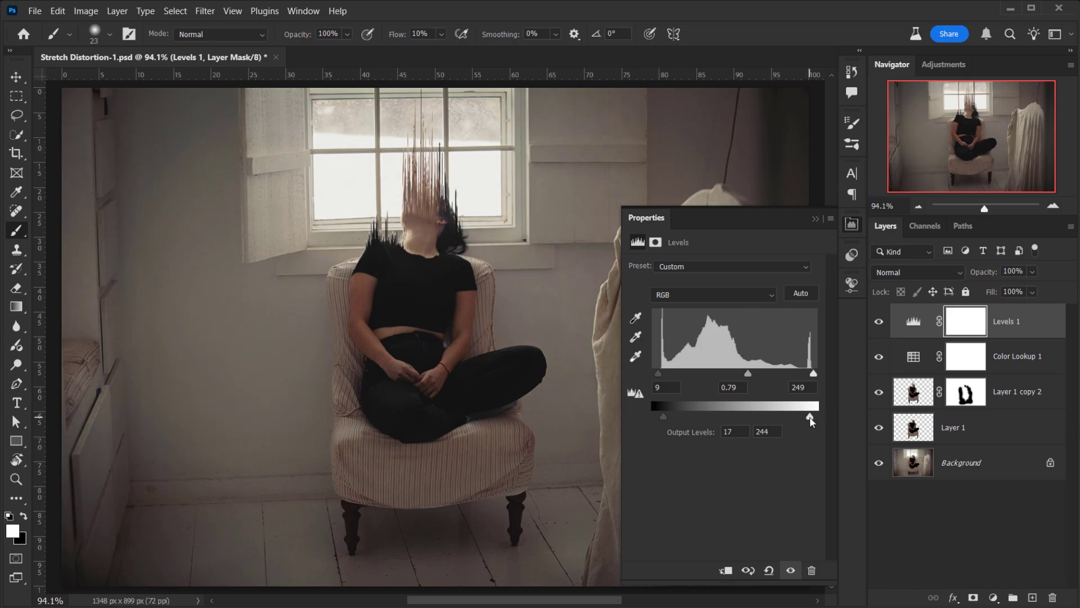
left_click(817, 219)
scroll(415, 186, "up", 5)
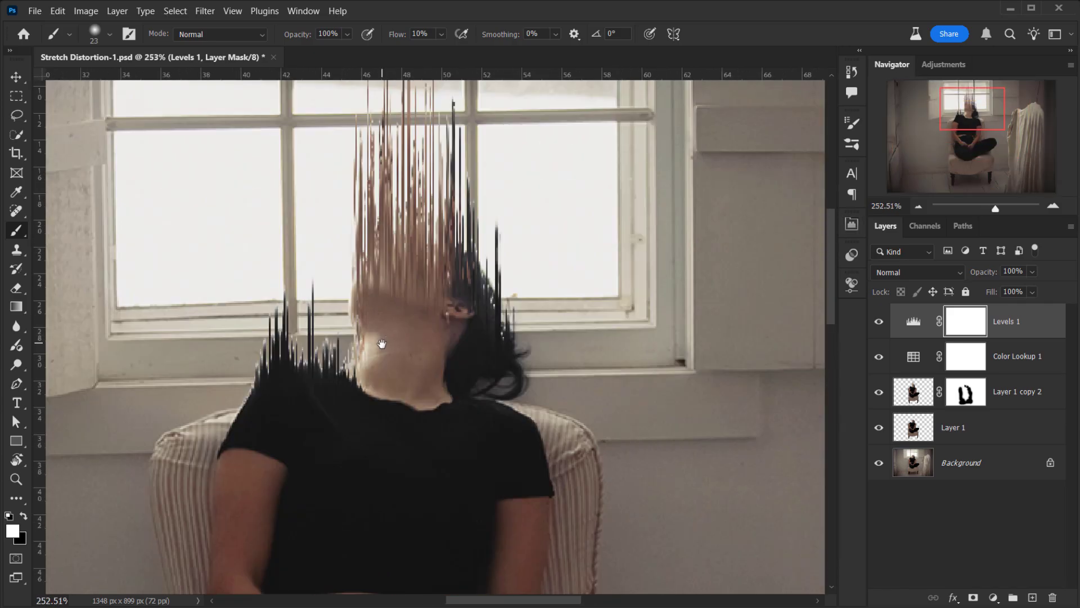
left_click_drag(396, 298, 381, 344)
key("ctrl+0")
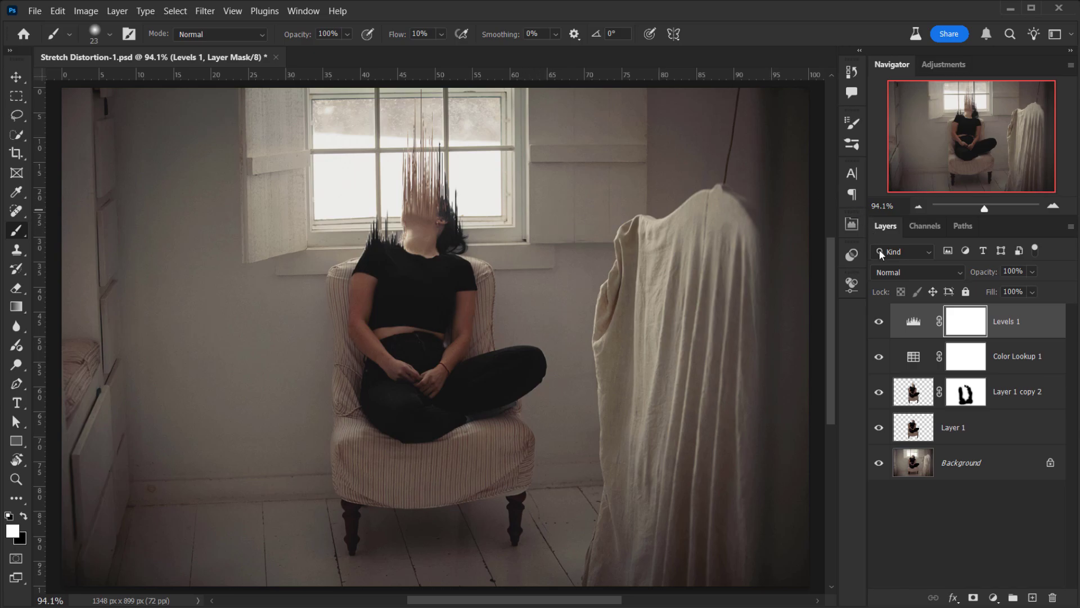
scroll(481, 237, "down", 1)
scroll(478, 209, "up", 2)
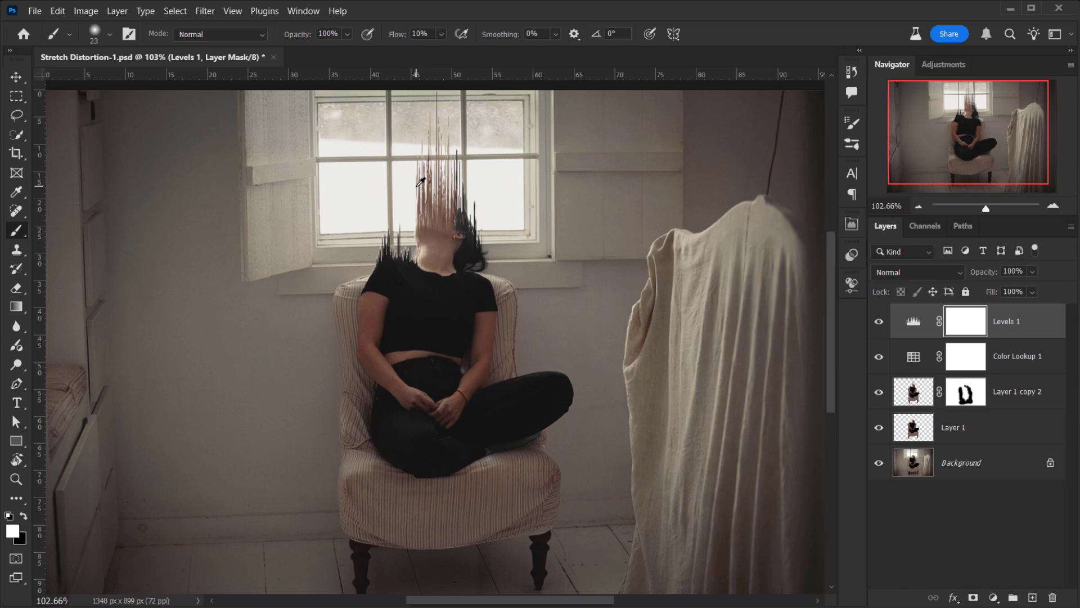
scroll(474, 186, "up", 1)
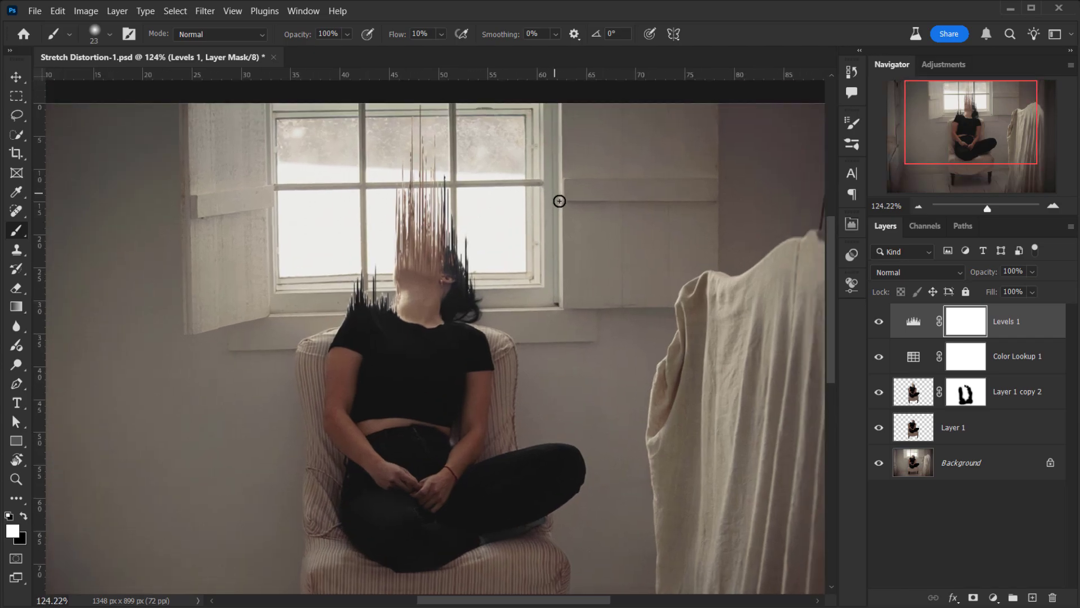
scroll(559, 201, "down", 1)
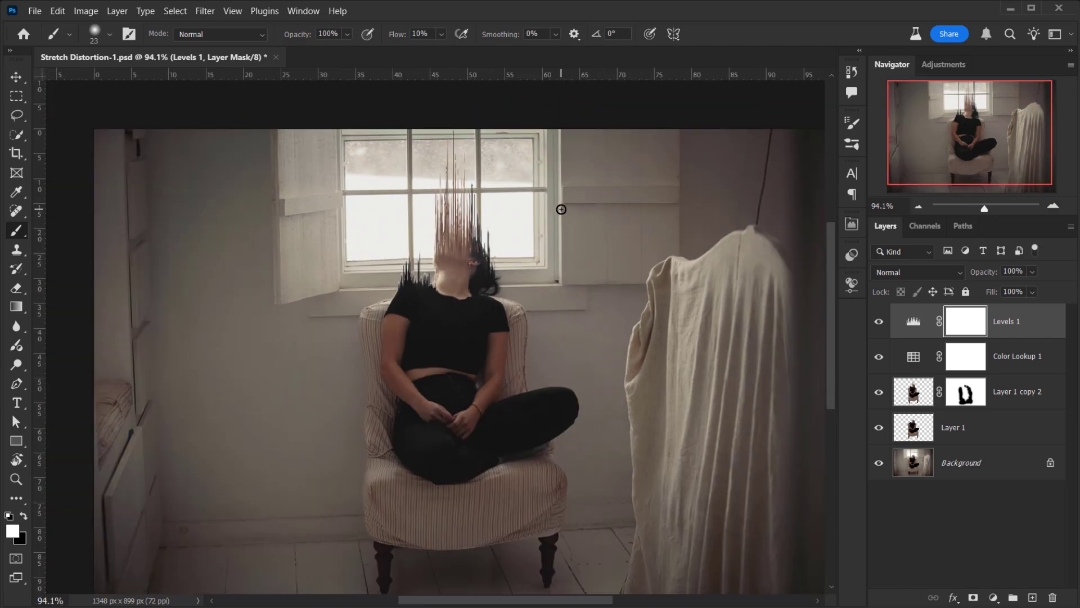